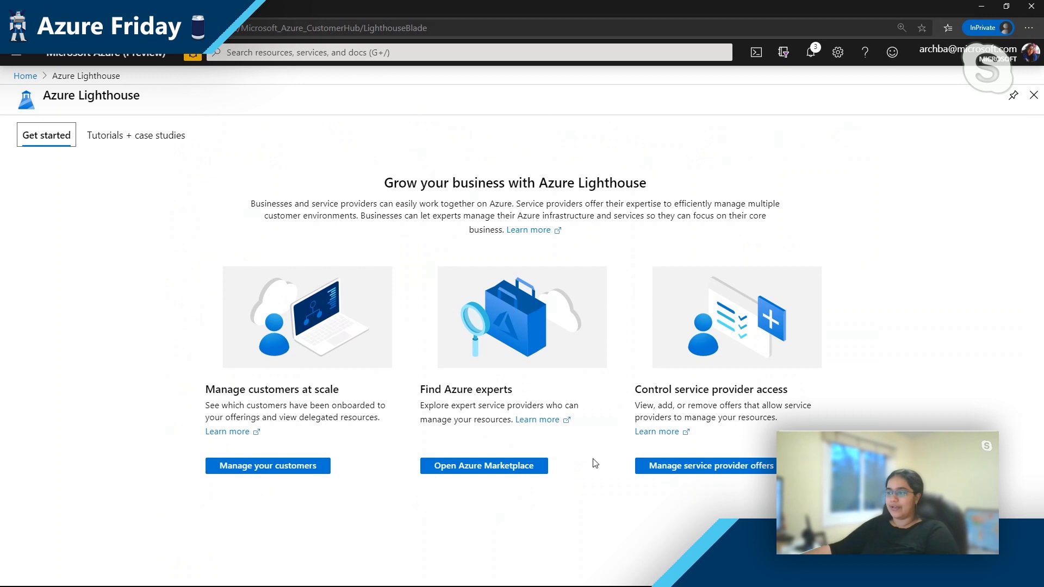
Step: Open the VIAcode Managed Services for Azure offer from the Azure Marketplace's Get Started category and review its overview
click(533, 468)
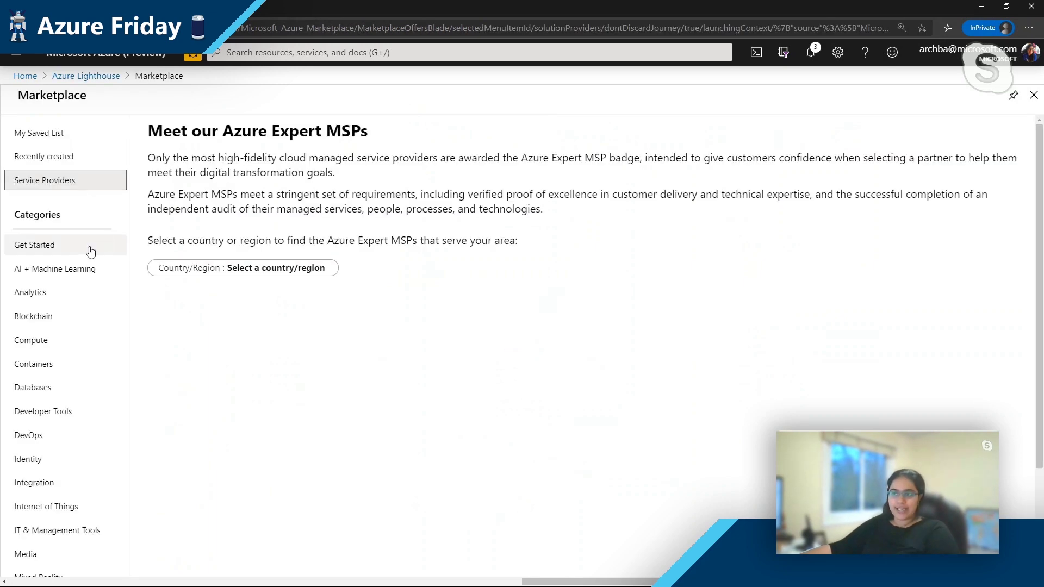
click(34, 246)
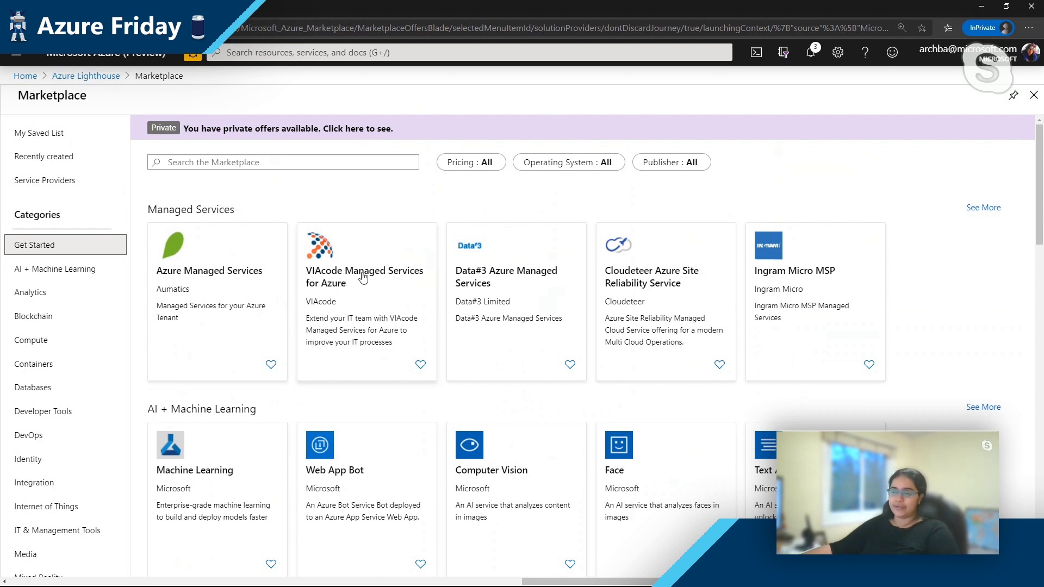
click(363, 278)
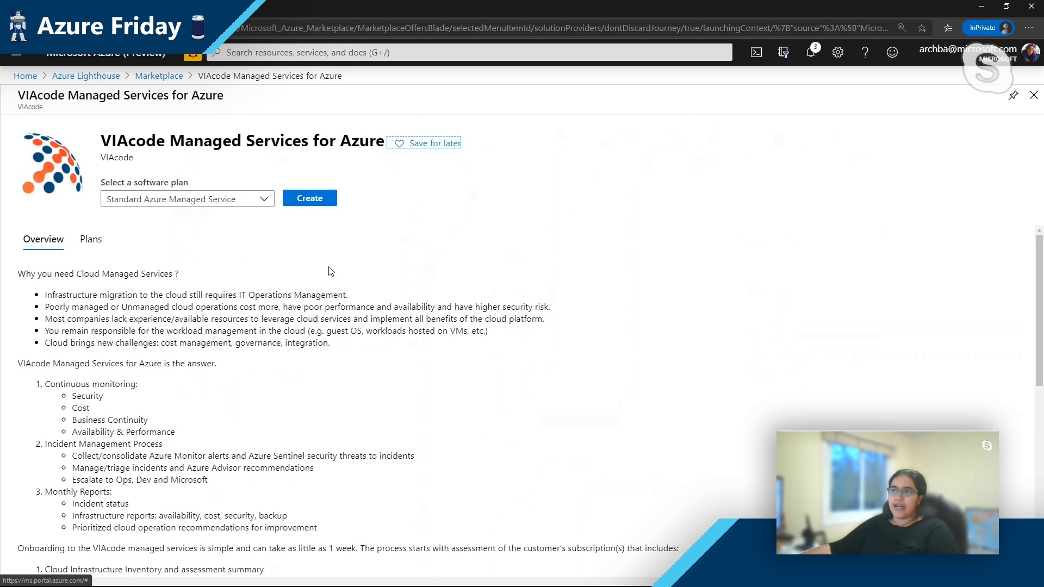
click(324, 206)
scroll(263, 338, down, 3)
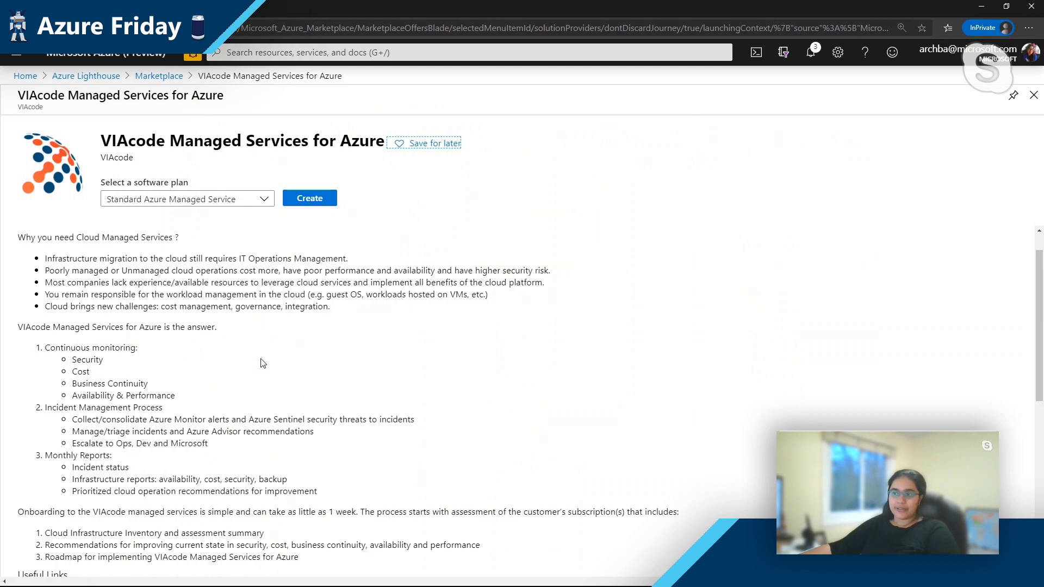
drag(106, 279, 124, 315)
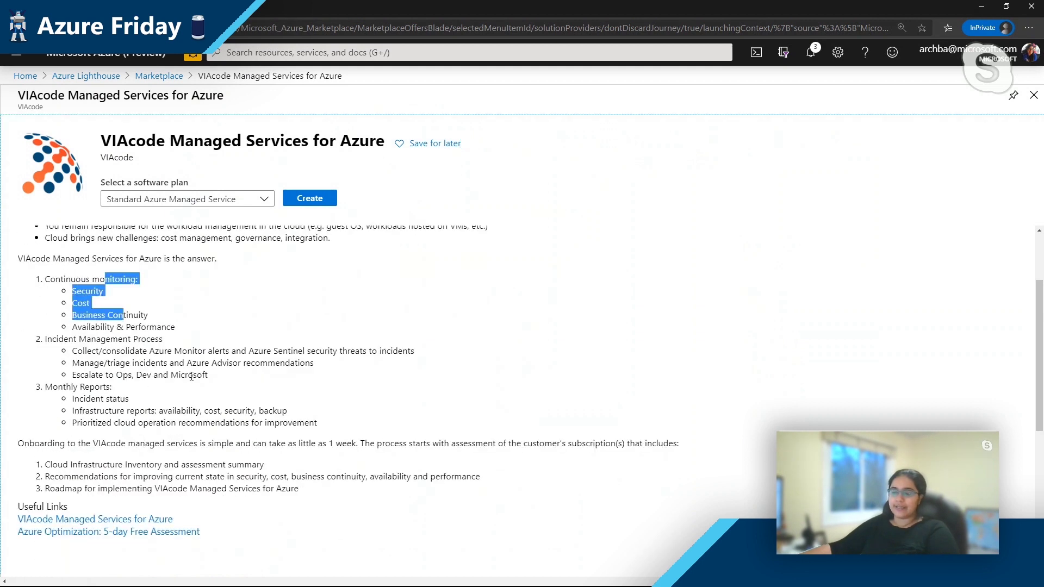
Step: Start creating the offer with the Standard Azure Managed Service plan and enter "MS for monitoring" as its description
click(324, 200)
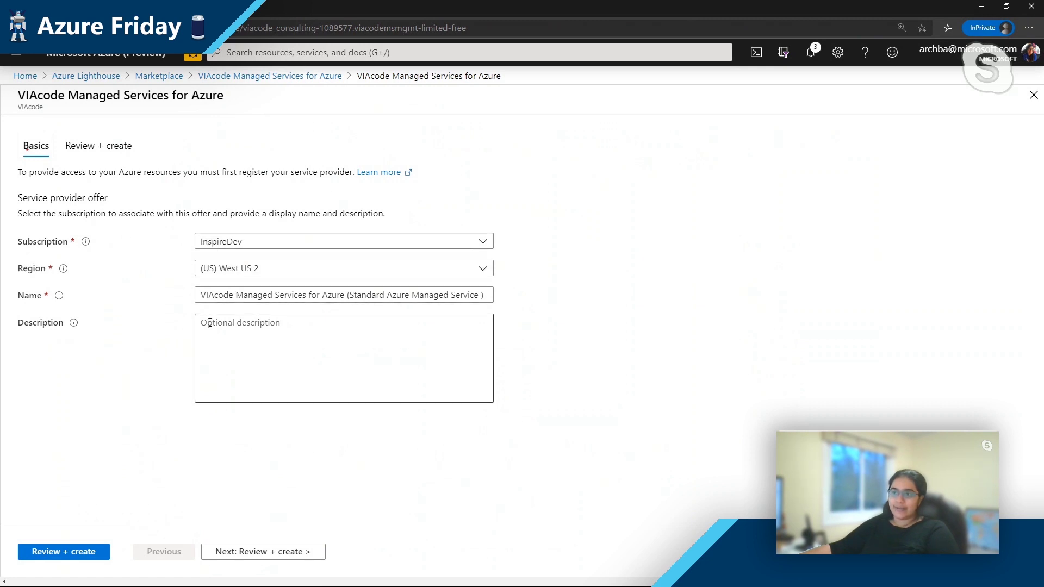
click(223, 349)
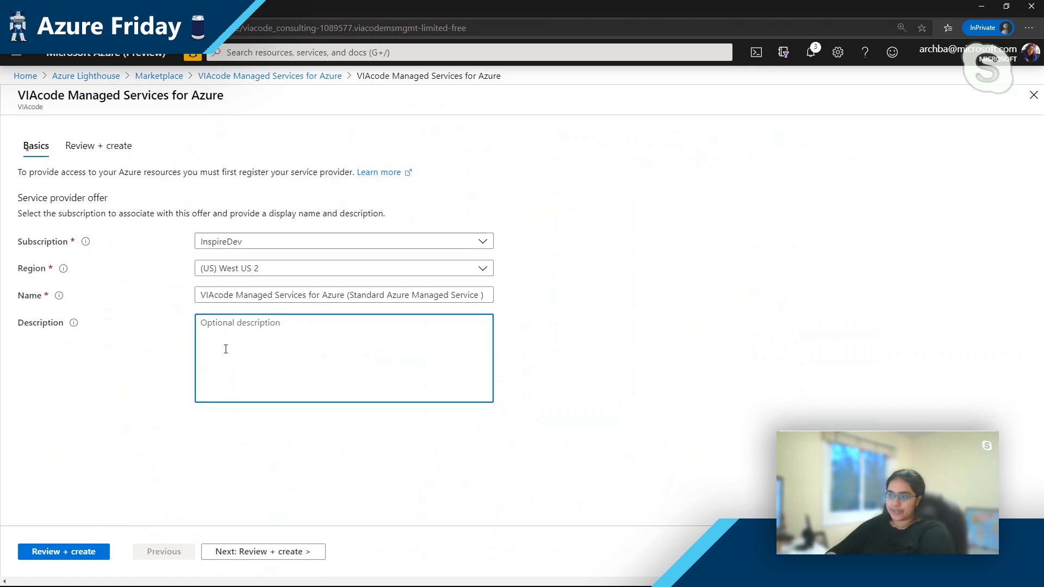
text(MS for)
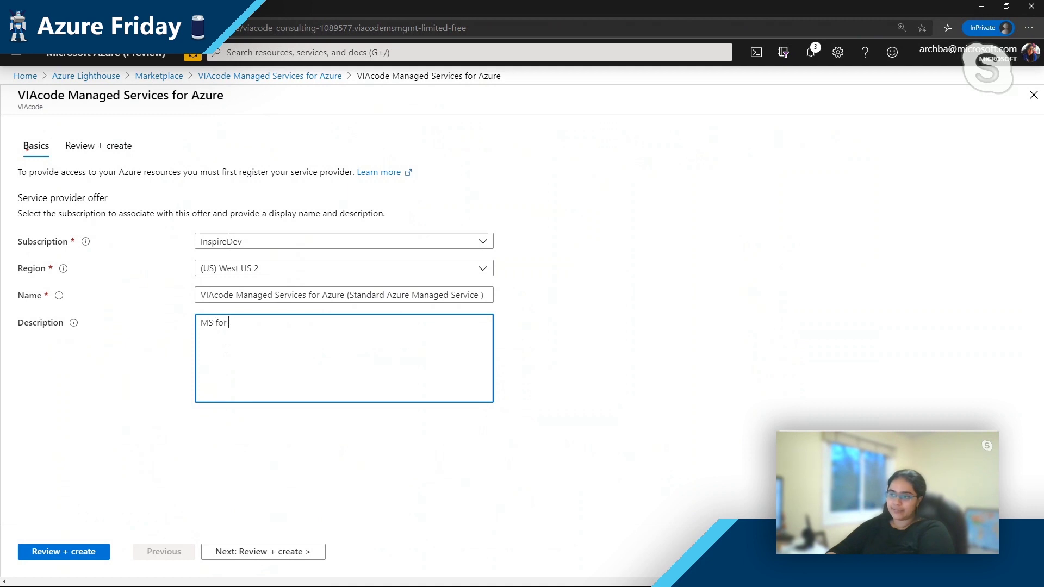
text( monitoring)
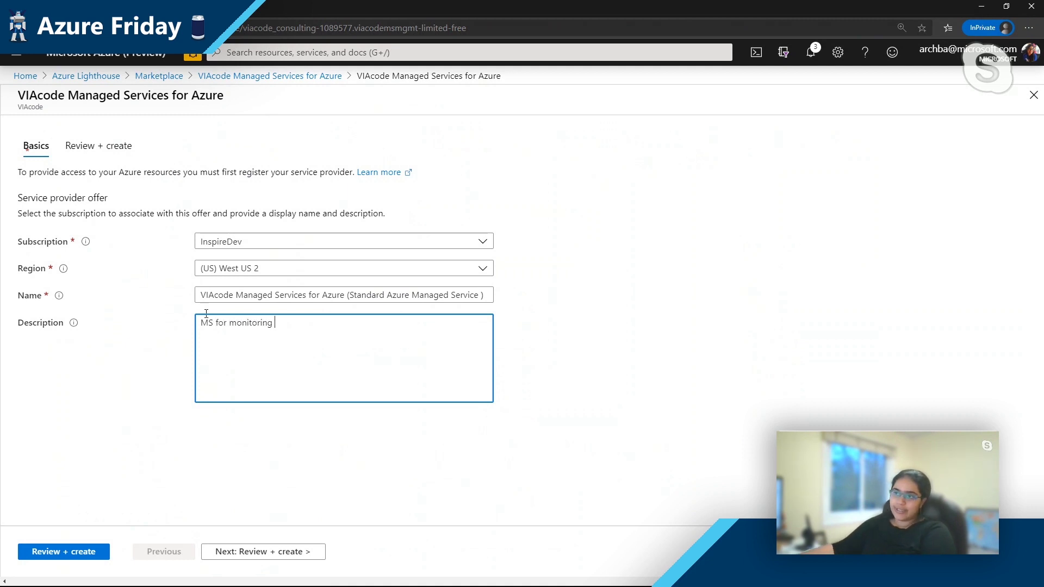
Step: Review the VIAcode offer's terms and access permissions, consent to provider access, and create the offer
click(98, 145)
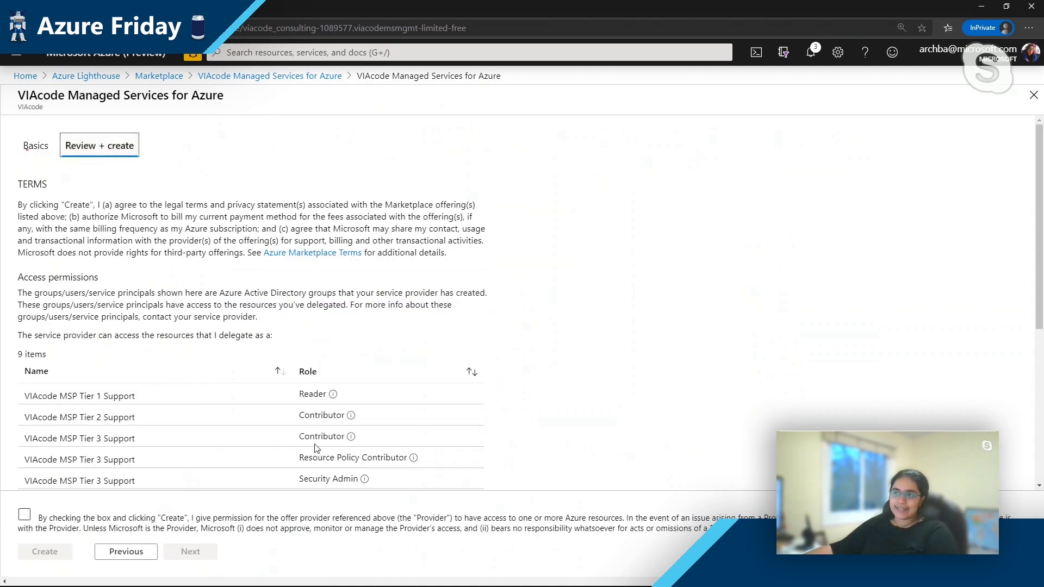
scroll(321, 407, down, 4)
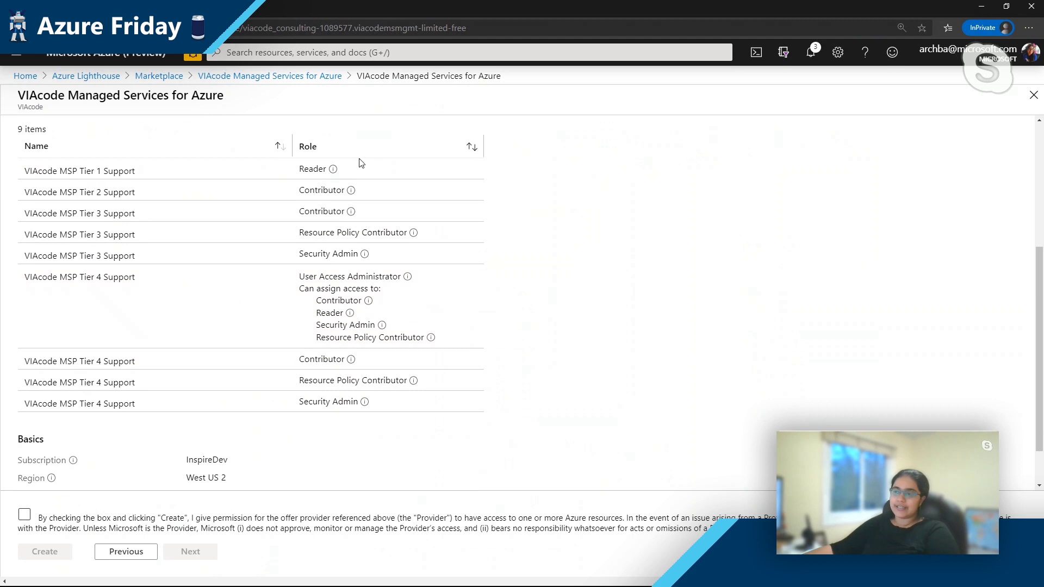
click(24, 515)
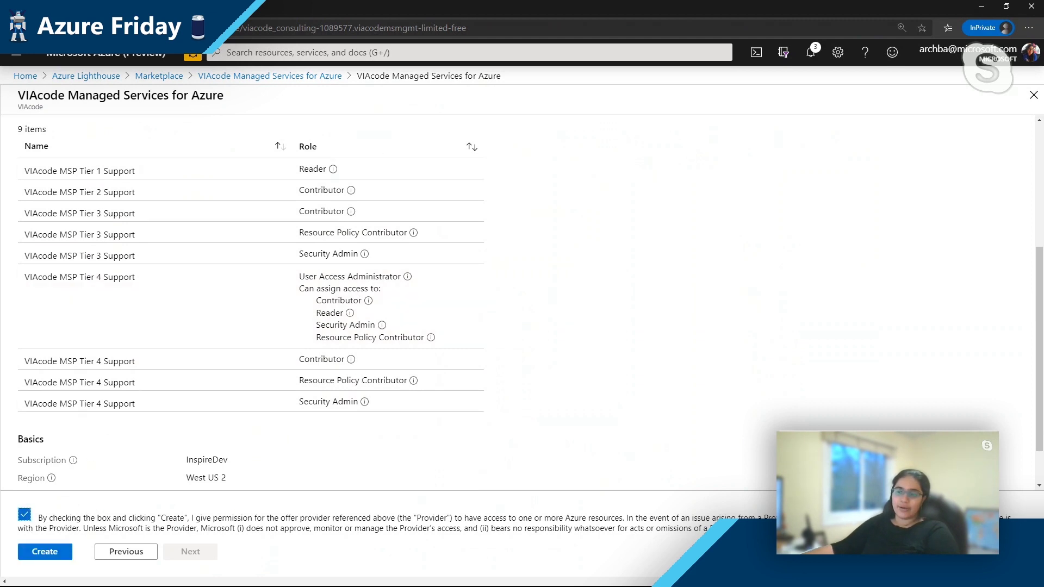
click(49, 555)
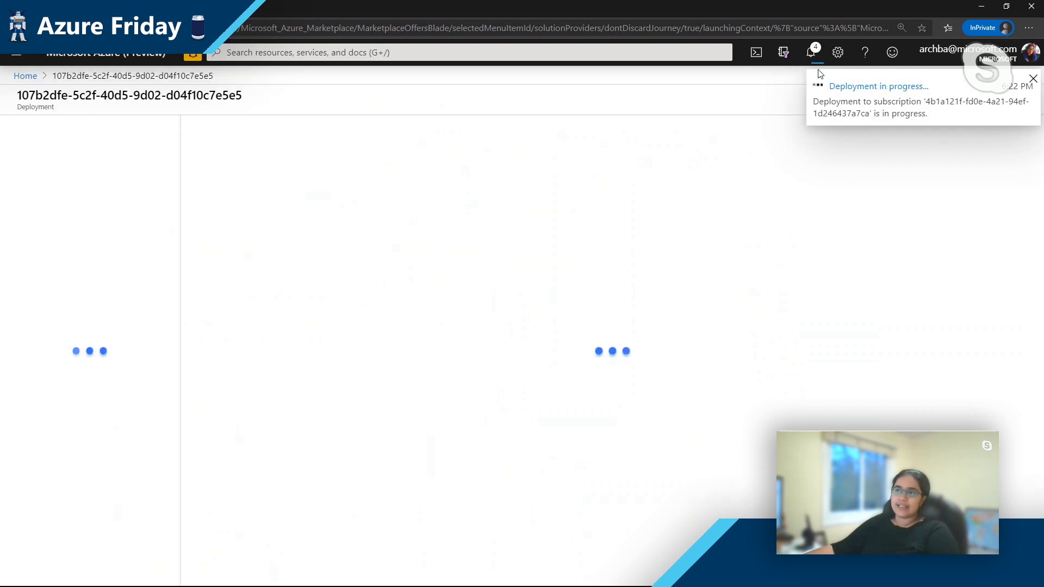
Step: Open the service provider offers list and examine the details and role assignments of Relecloud Marketplace Managed Services Offer (assessmentplan)
click(25, 76)
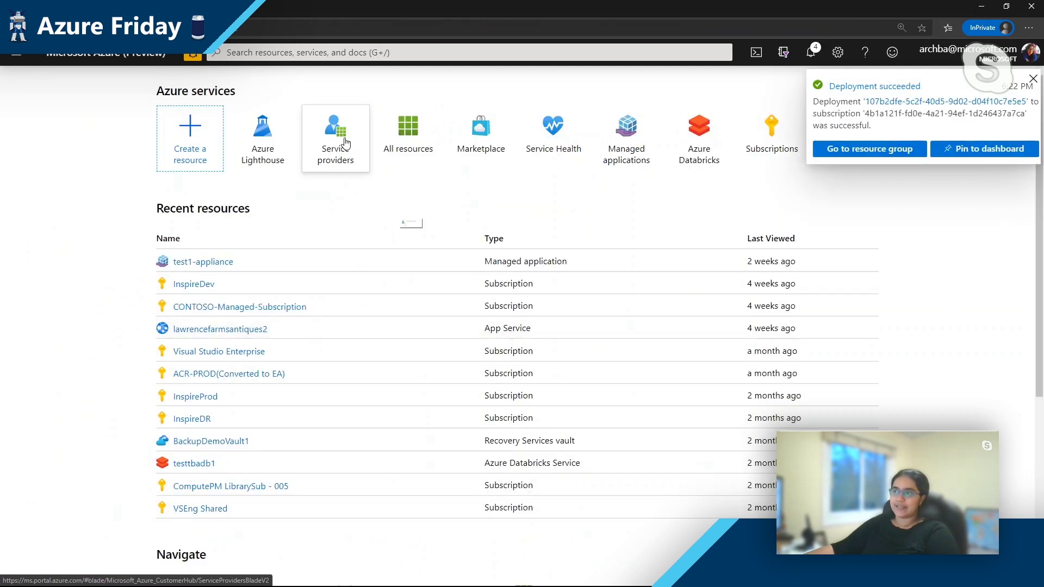
click(343, 144)
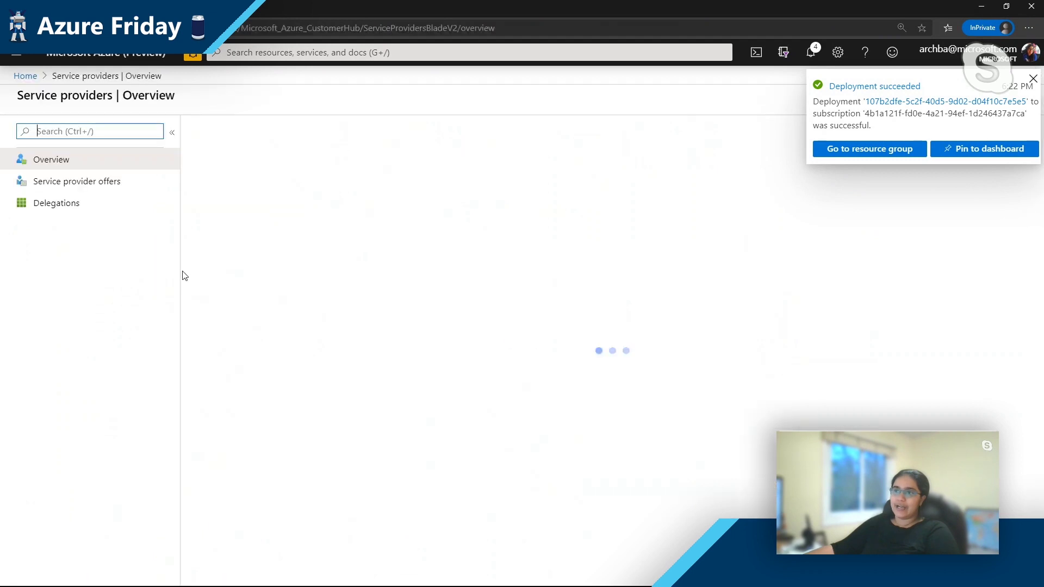
click(114, 185)
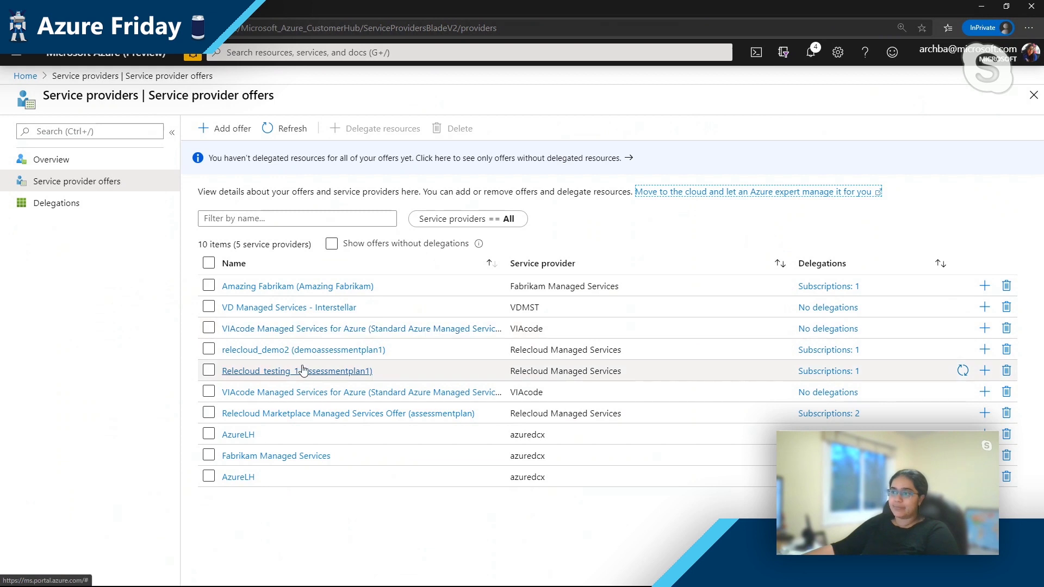
click(338, 414)
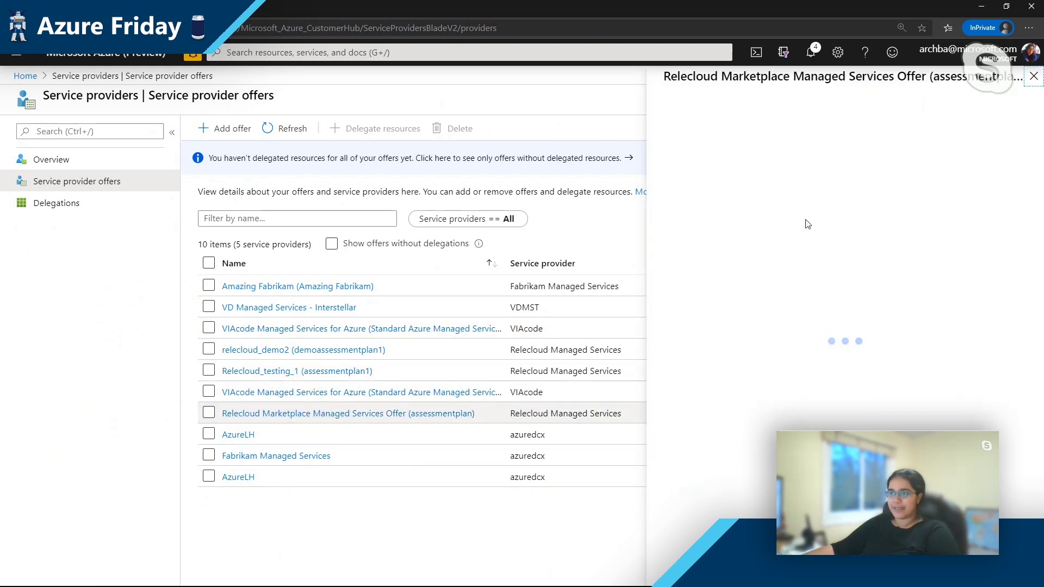
scroll(804, 223, down, 4)
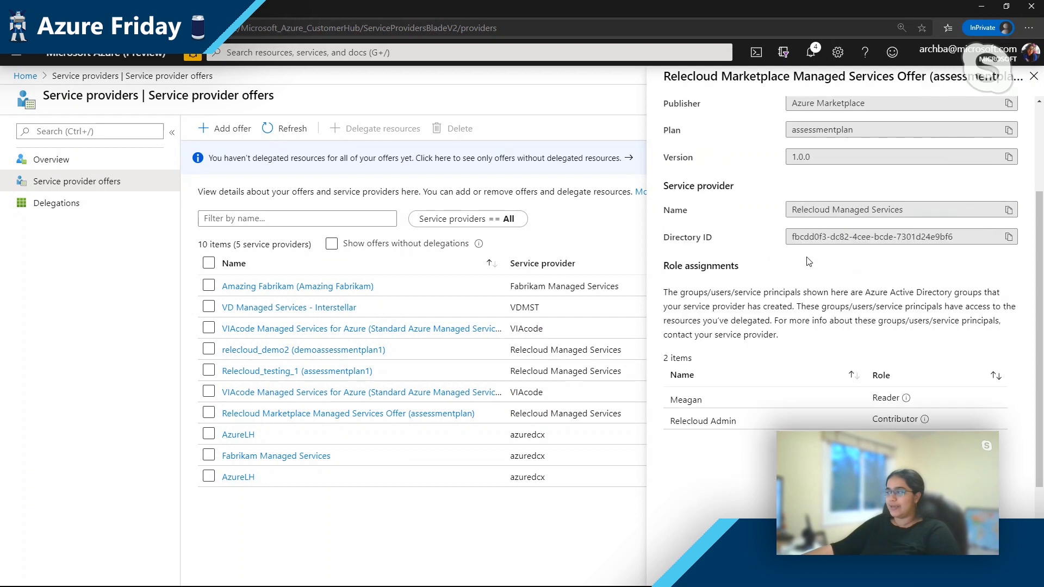
Step: Start delegating resources to the Relecloud Marketplace Managed Services Offer (assessmentplan) and add the ComputePM LibrarySub - 005 subscription
click(208, 413)
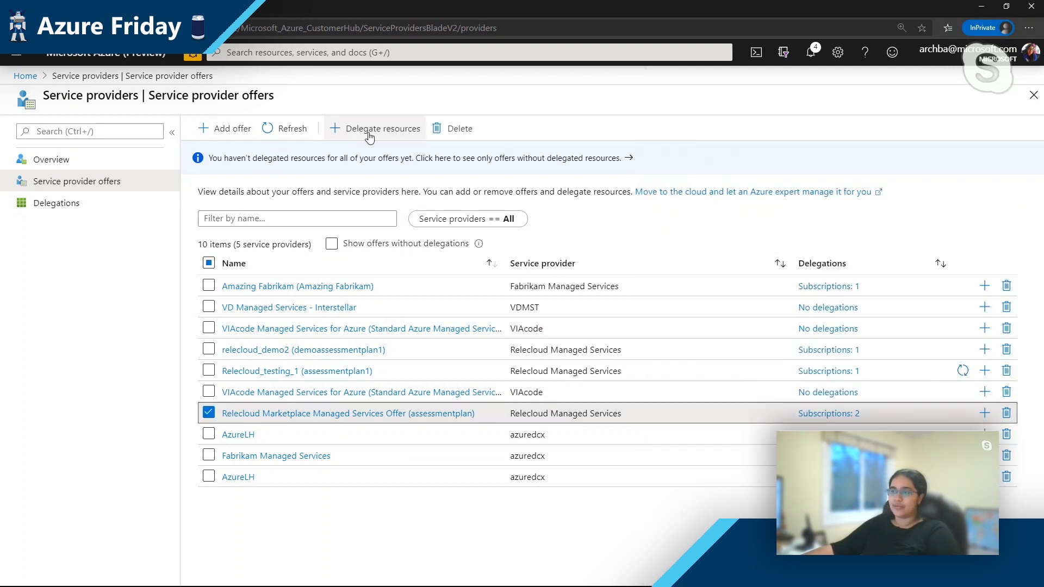
click(349, 129)
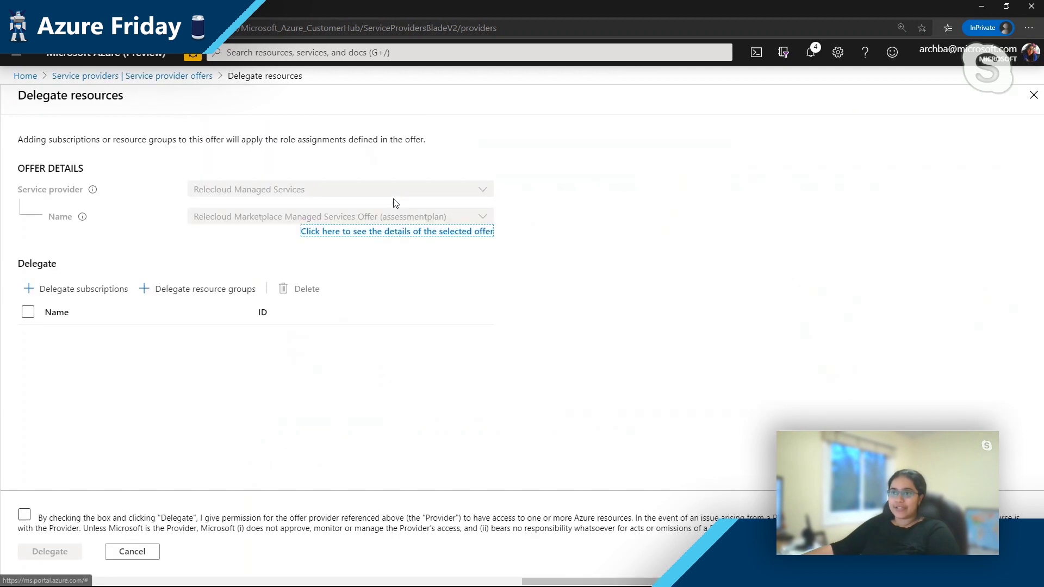
click(84, 287)
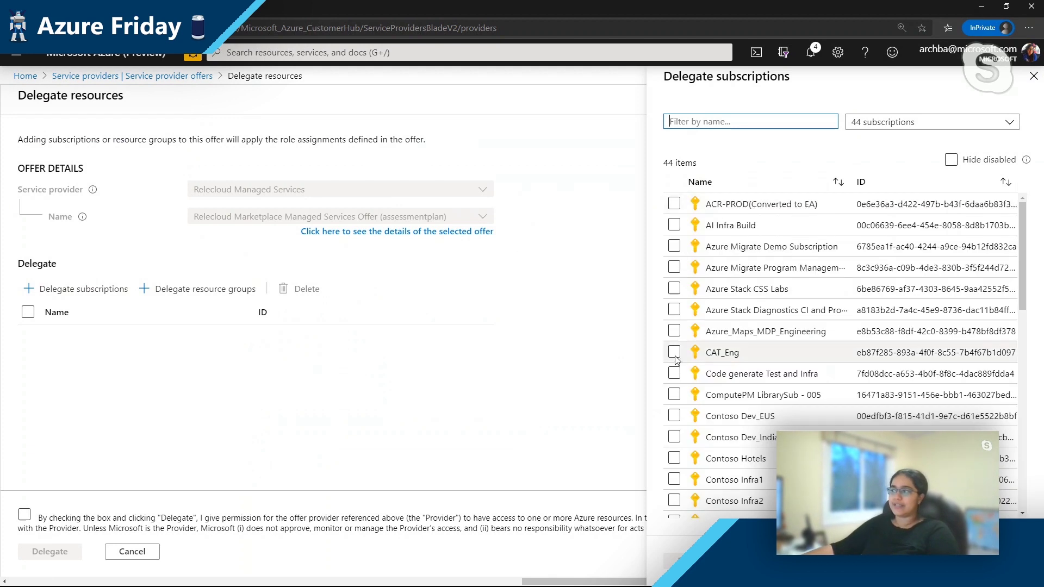
double_click(680, 396)
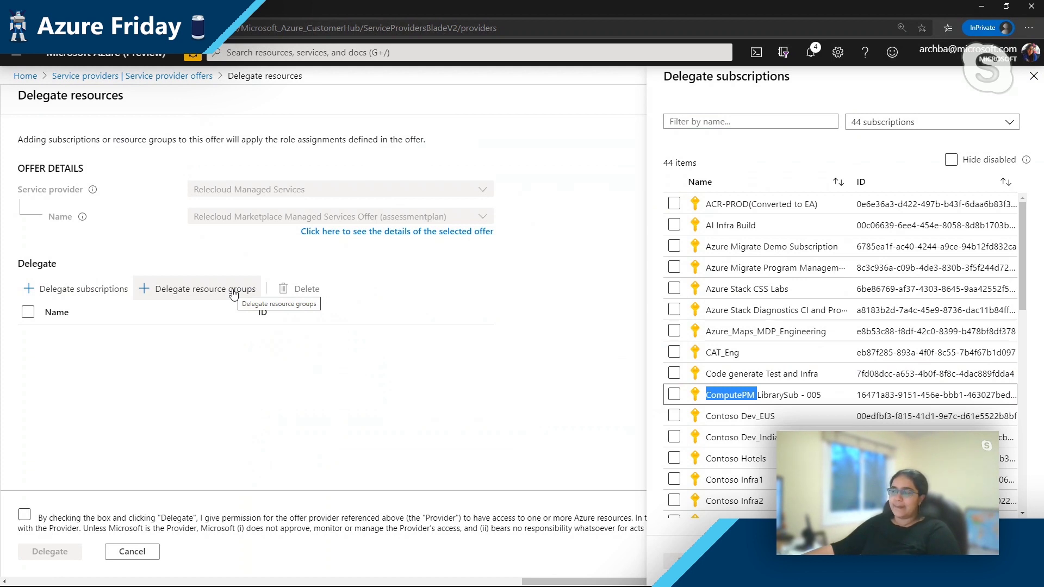
click(674, 394)
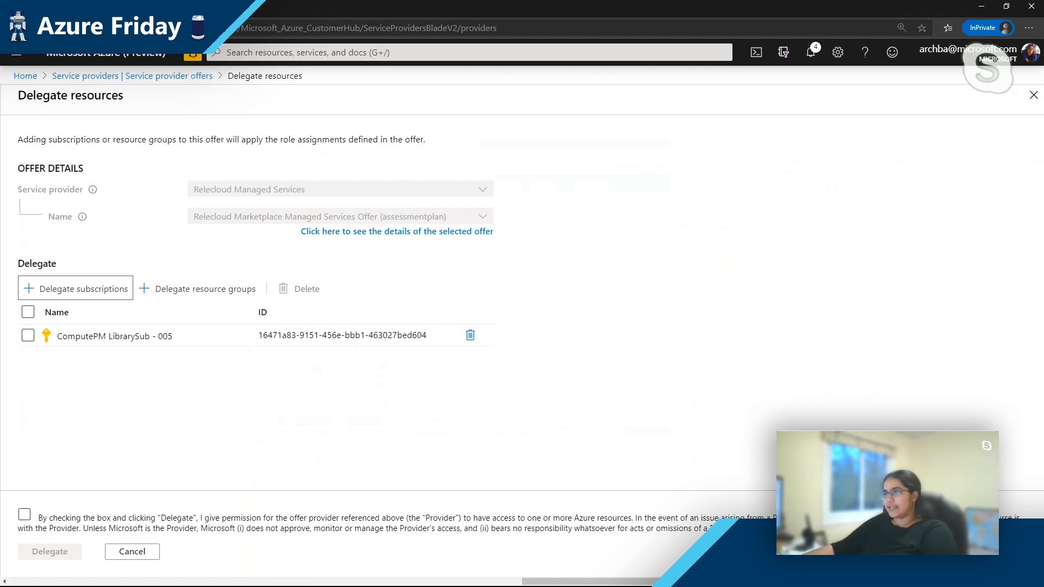
Step: Switch to the Relecloud service provider's Azure portal and view its onboarded customers in Azure Lighthouse
key(alt+Tab)
key(alt+Tab)
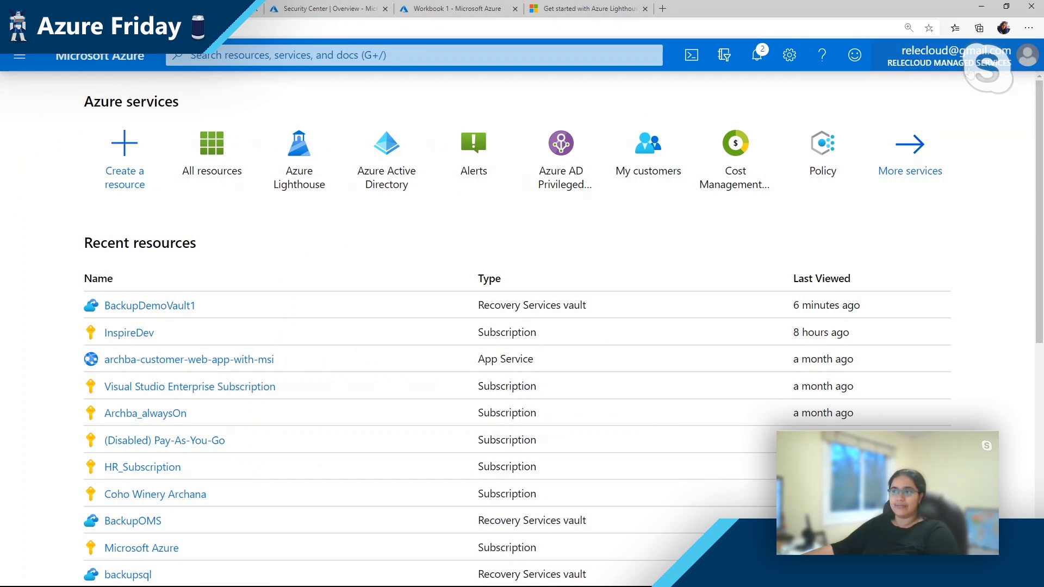
click(319, 185)
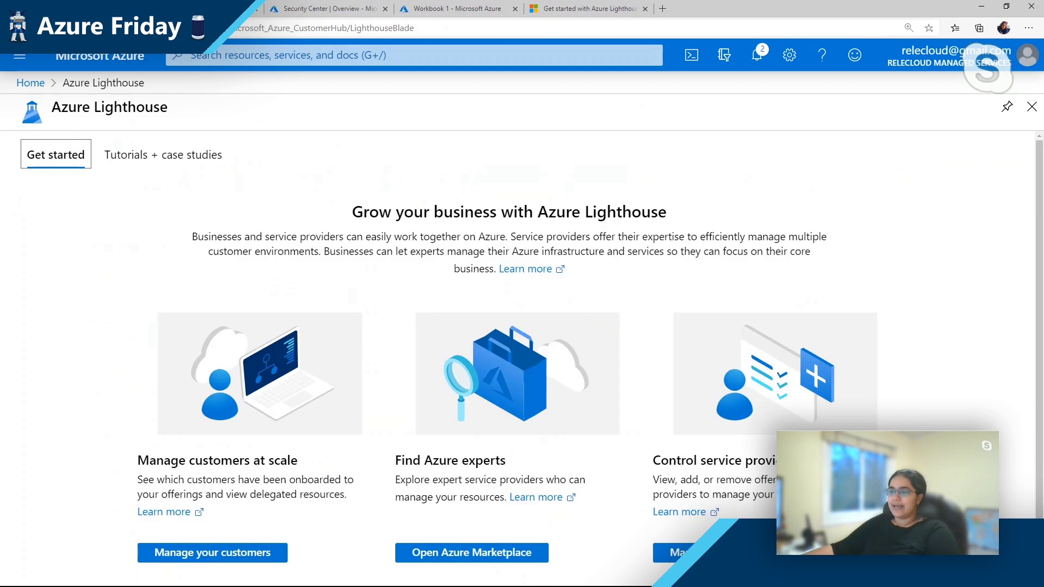
click(224, 558)
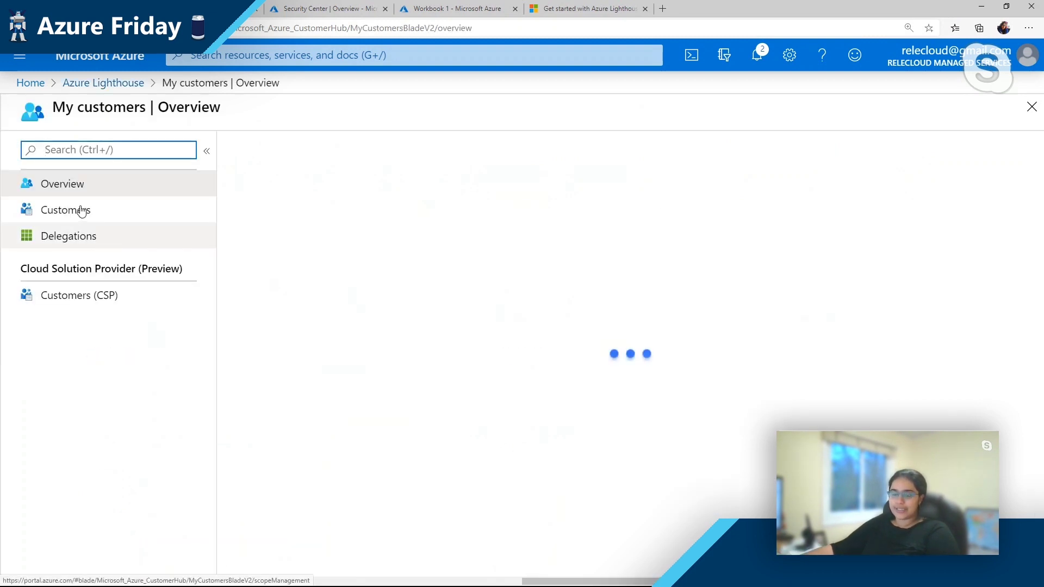
click(82, 211)
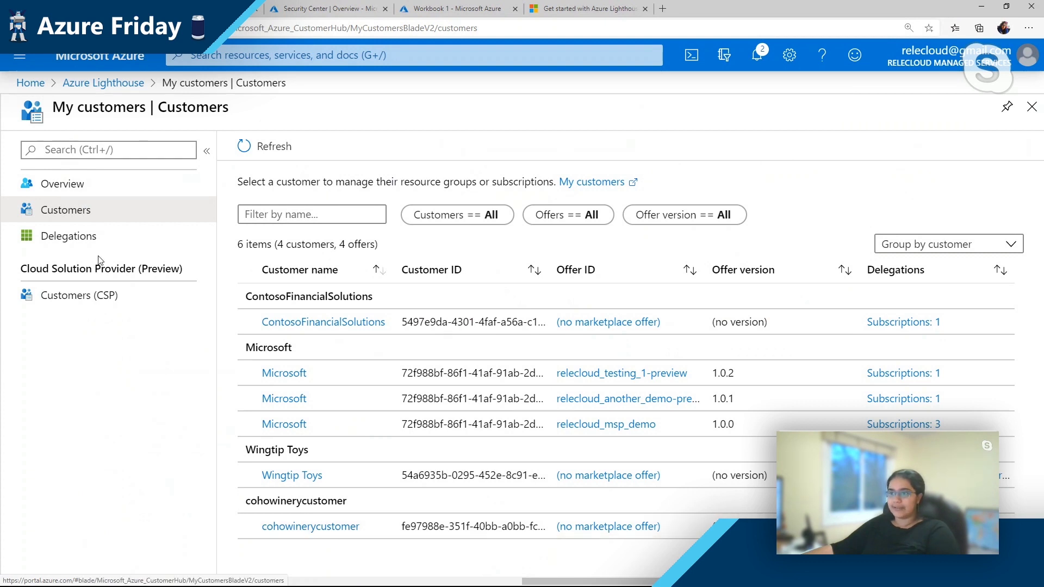
Step: Examine the role assignments of the ComputePM LibrarySub - 005 delegation in the customer delegations, closing its details when done
click(92, 238)
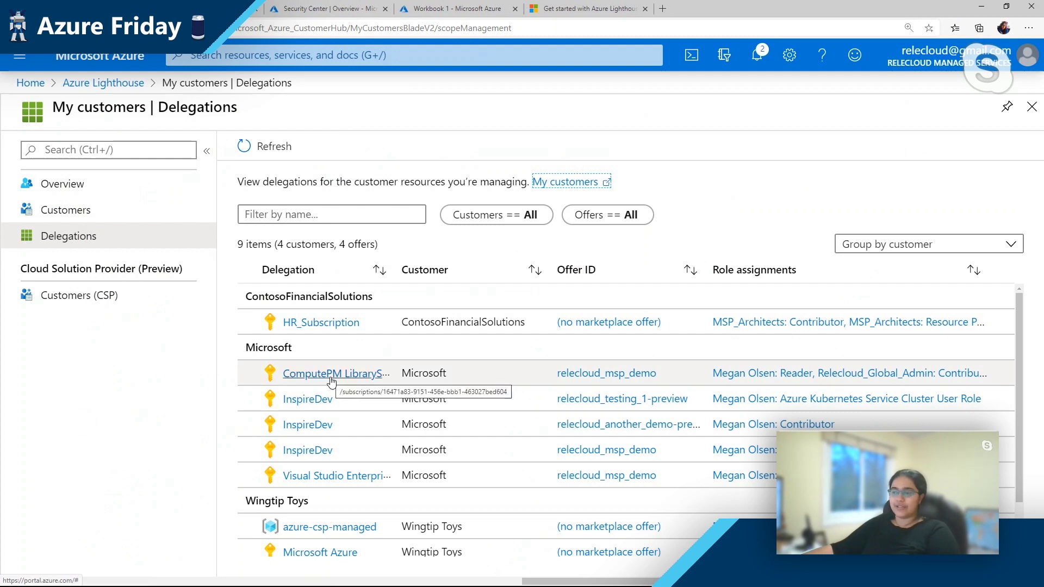
click(815, 378)
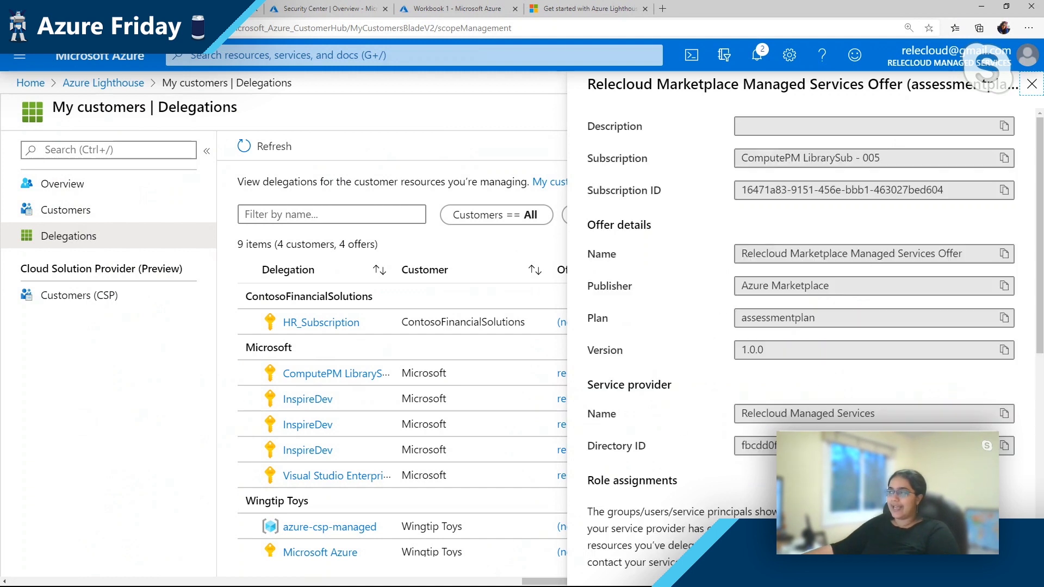
scroll(658, 394, down, 5)
scroll(631, 235, down, 3)
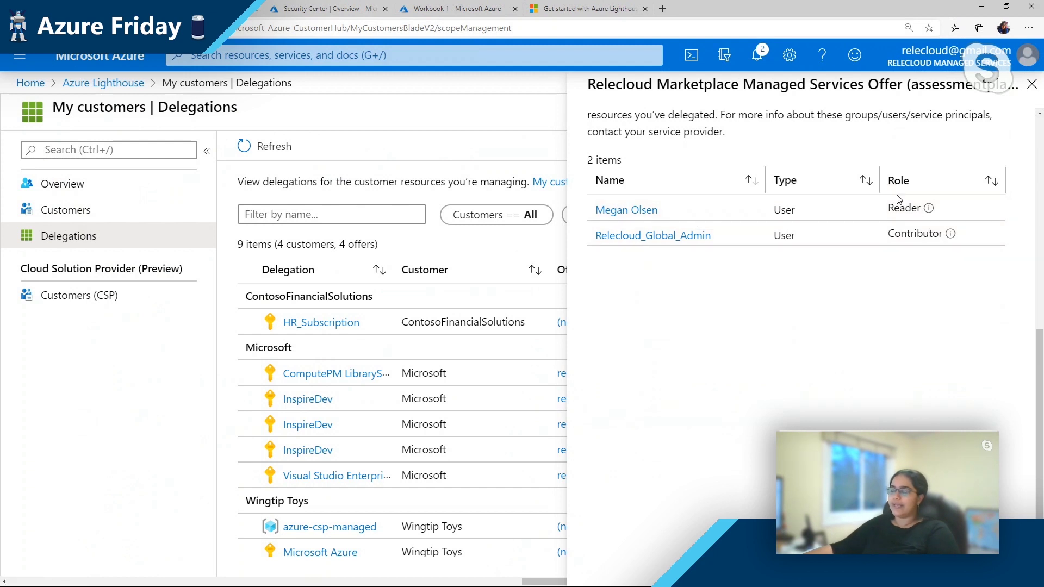
click(1032, 85)
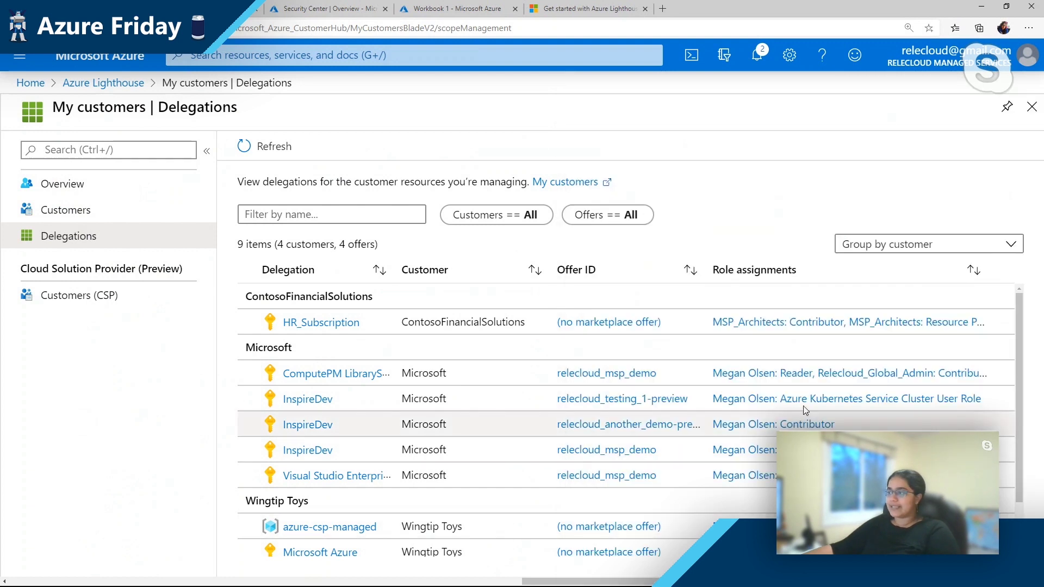
Step: Examine a Wingtip Toys delegation's role assignments and open the MSP_Architects group that holds the Contributor role
scroll(754, 435, down, 1)
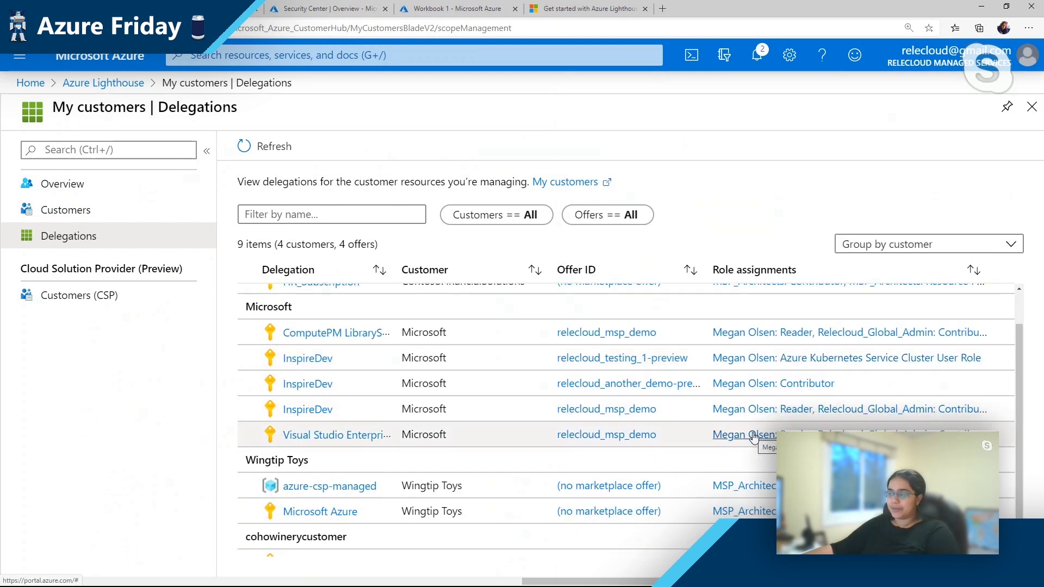
click(767, 489)
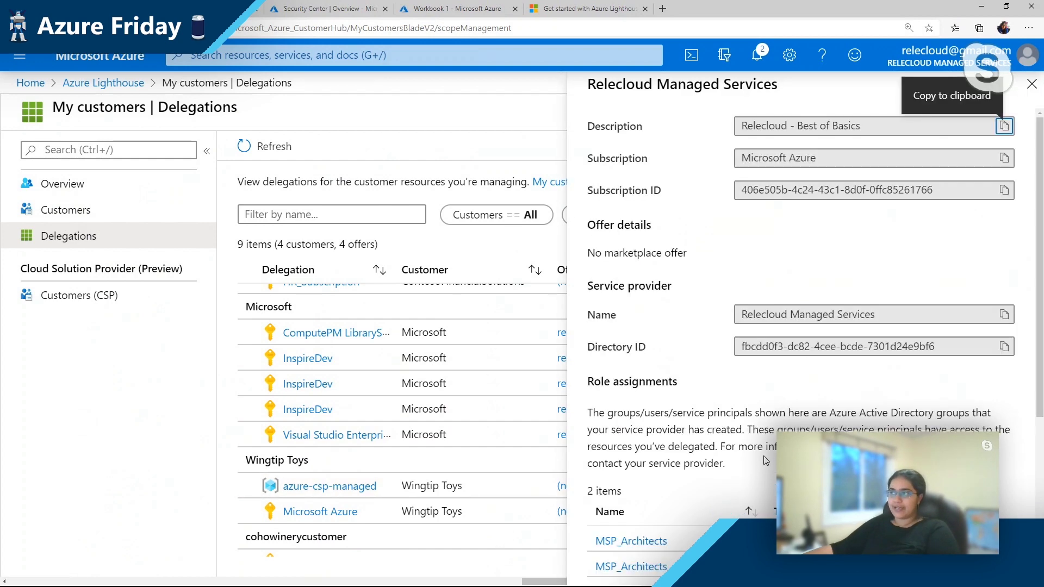
scroll(765, 461, down, 3)
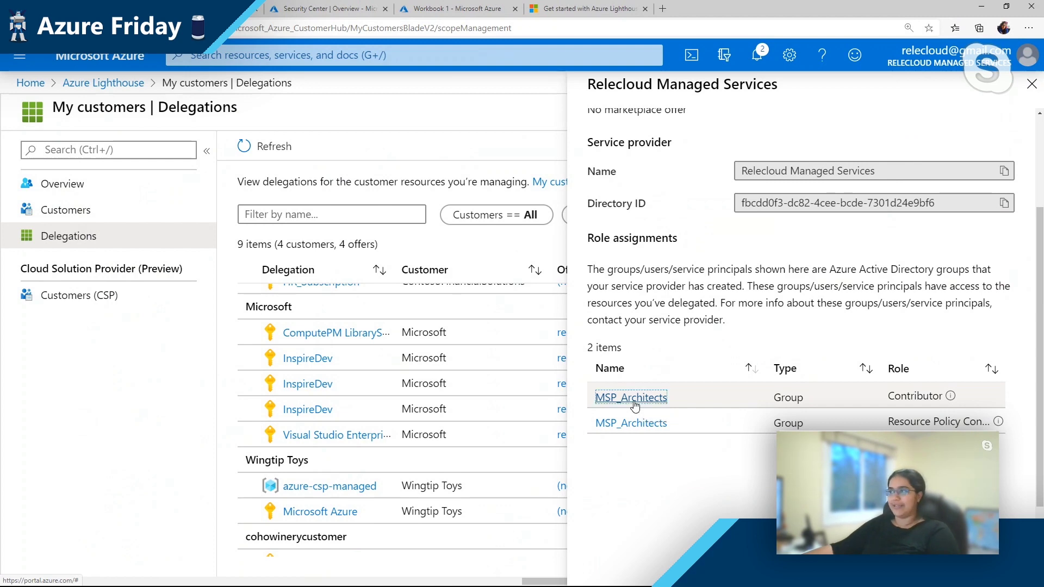
click(634, 403)
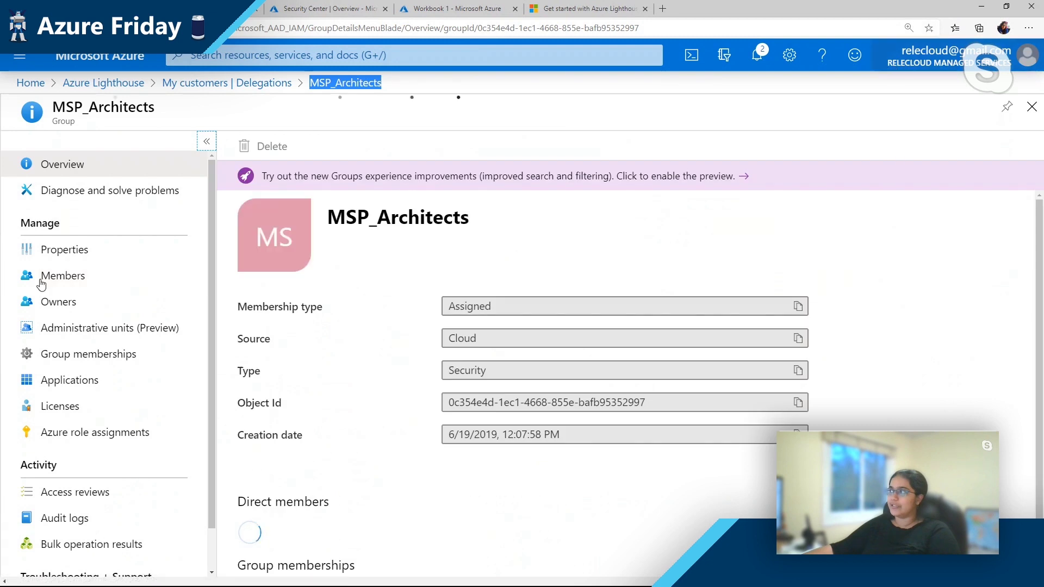
Step: View the members of the MSP_Architects group and go to the list of Azure Arc machines among all resources
click(93, 277)
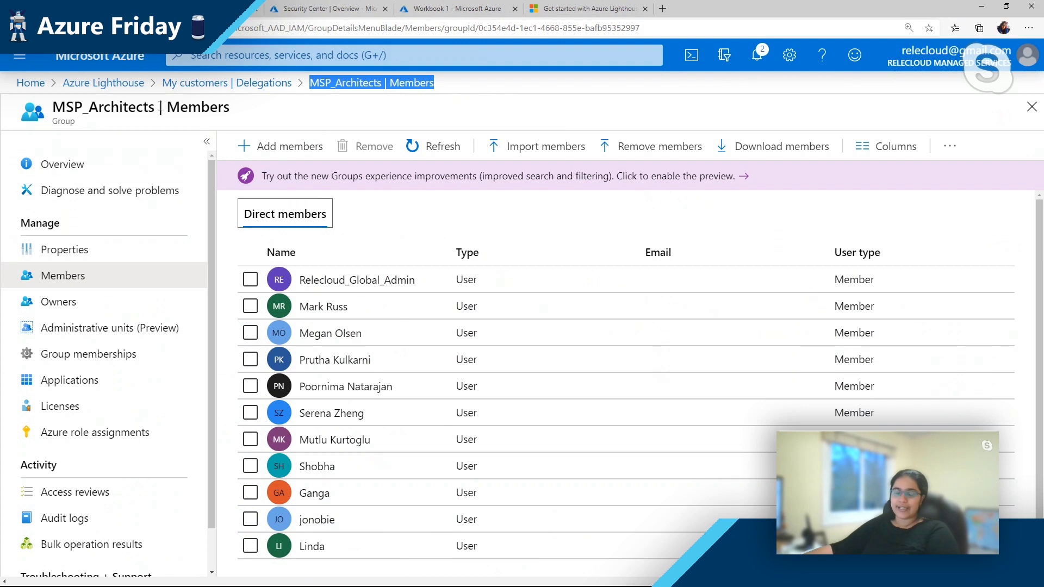
click(123, 87)
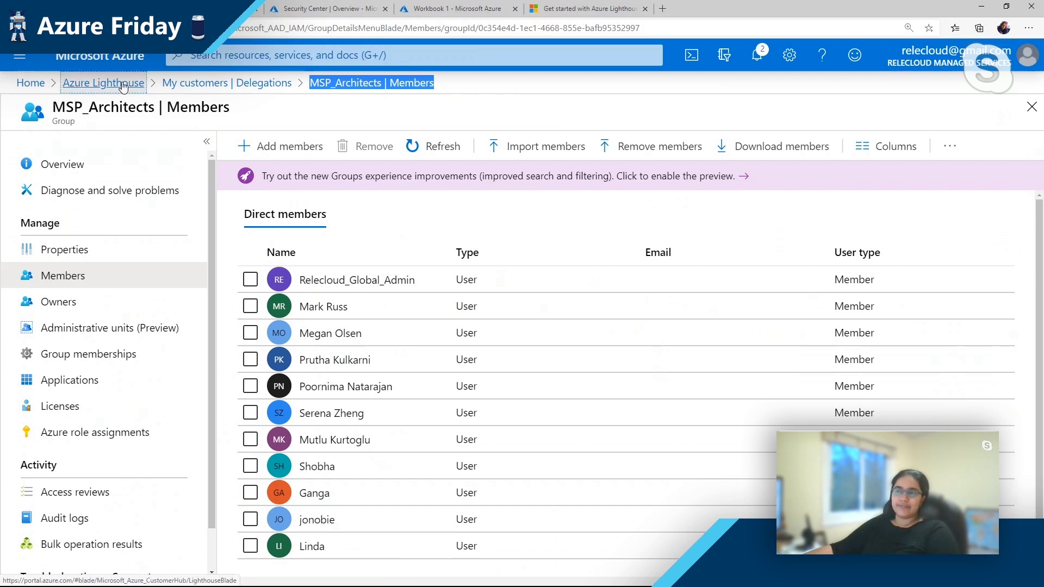
click(233, 555)
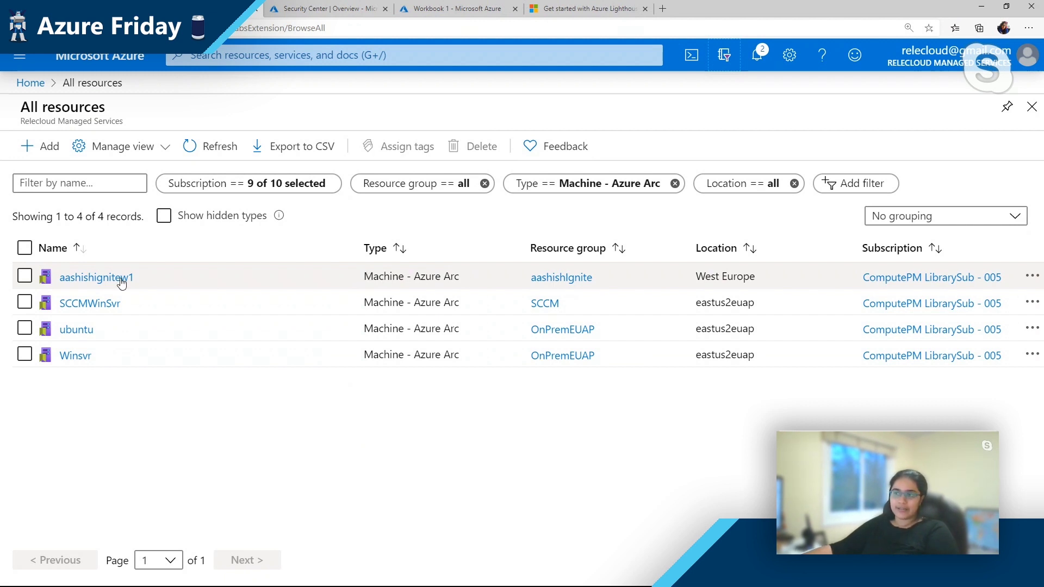
Step: Open the Azure Arc machine aashishignitew1 and examine its policy compliance
click(24, 276)
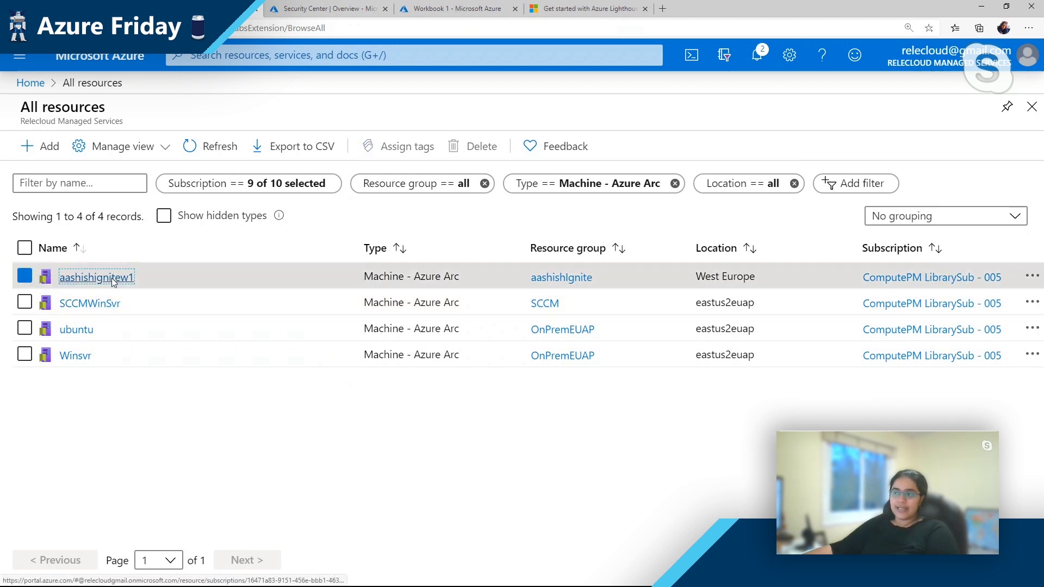
click(112, 278)
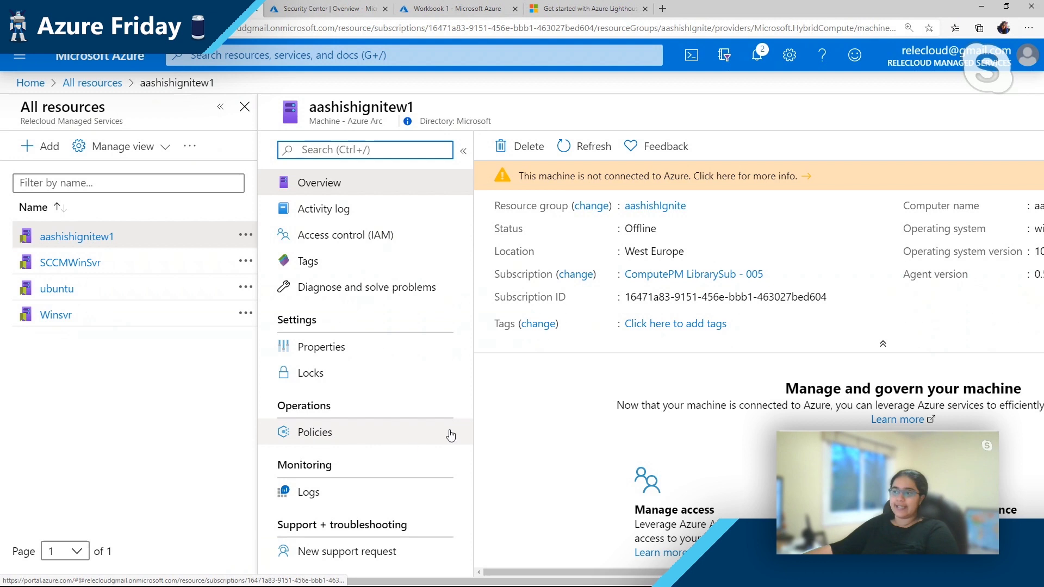
click(322, 438)
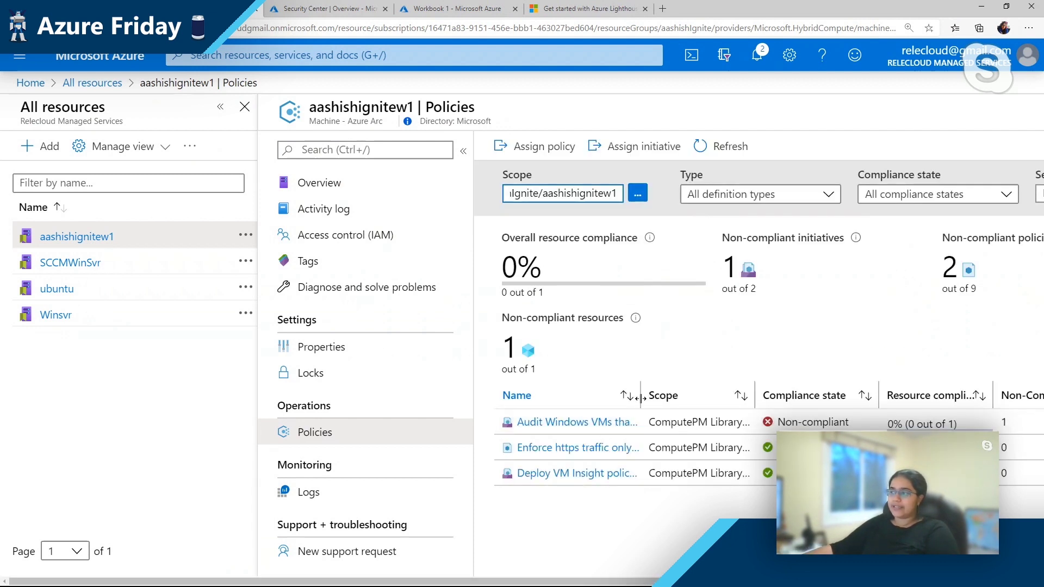
drag(834, 386, 833, 387)
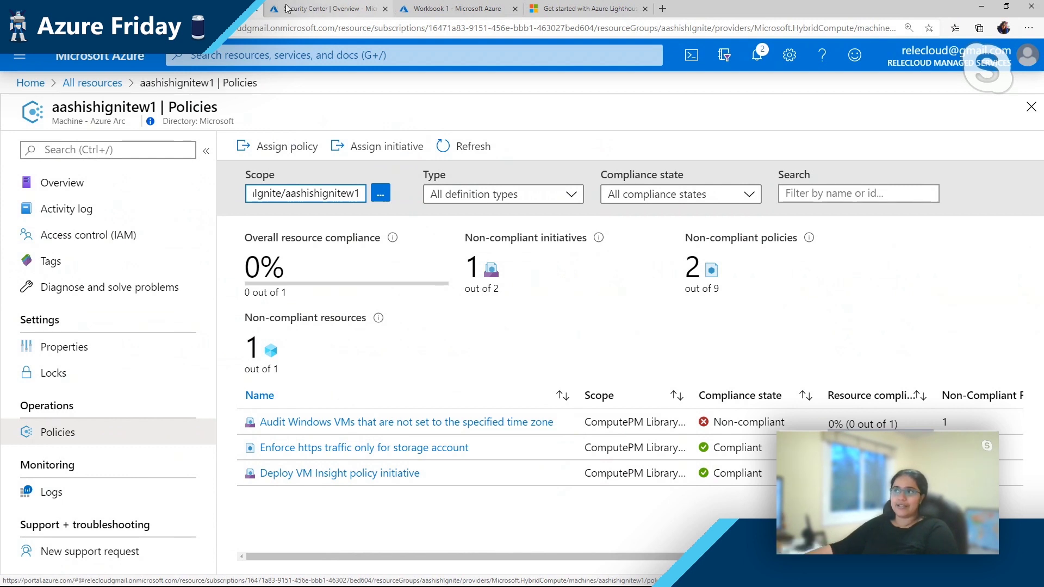
Step: Switch to Security Center and examine the policy compliance, resource security hygiene and recommendations overview across subscriptions
click(329, 10)
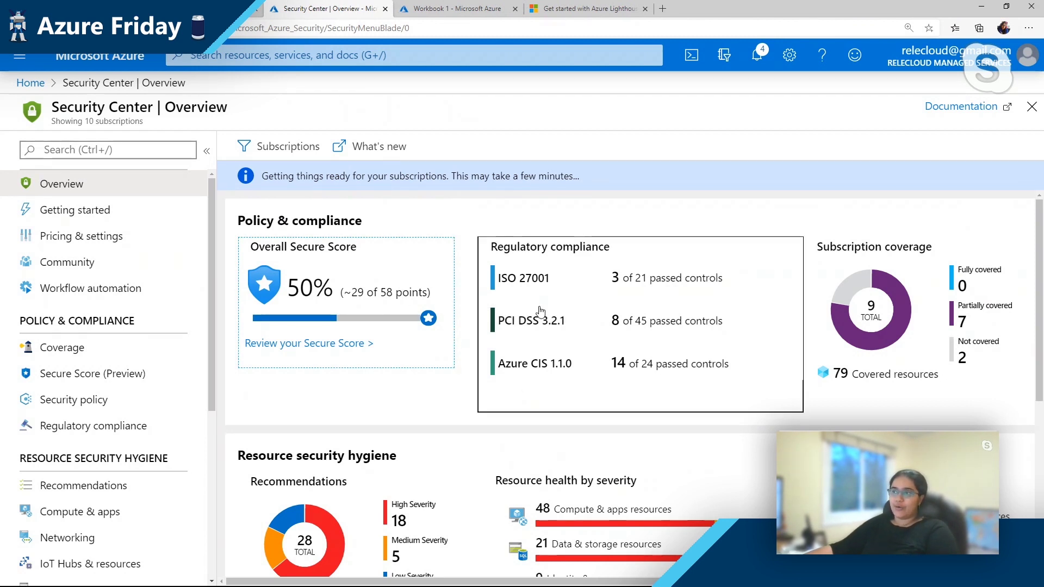
scroll(540, 311, down, 2)
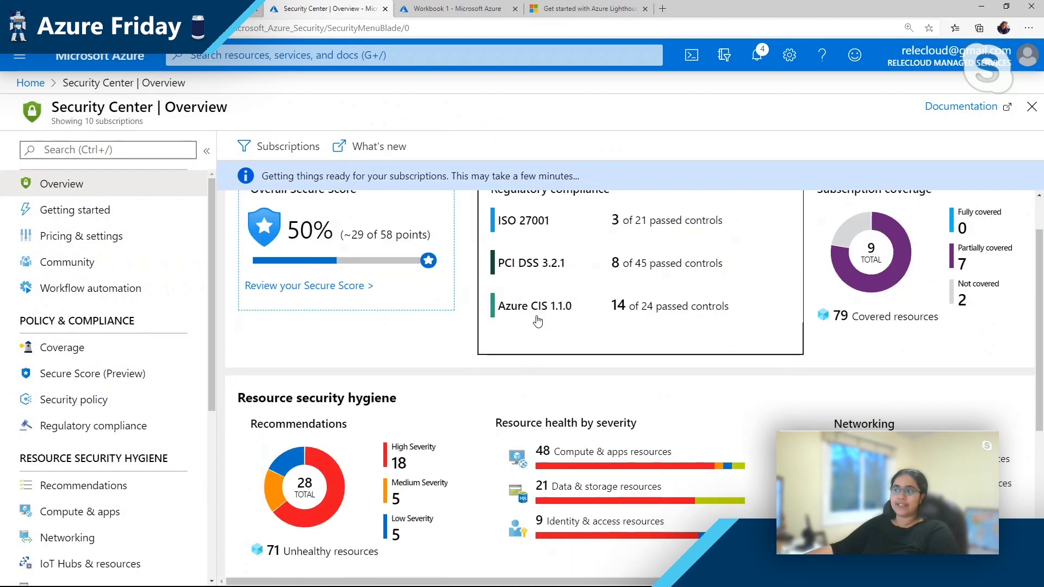
scroll(538, 320, down, 1)
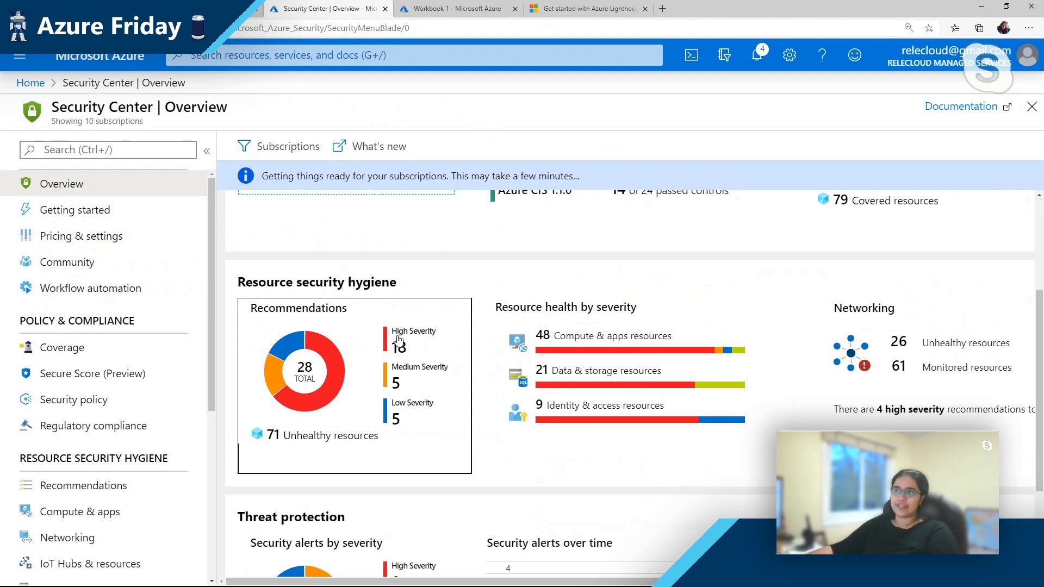
Step: Switch to the backup workbook, look over the BackupDemoVault1 overview and open Backup Explorer from it
click(451, 14)
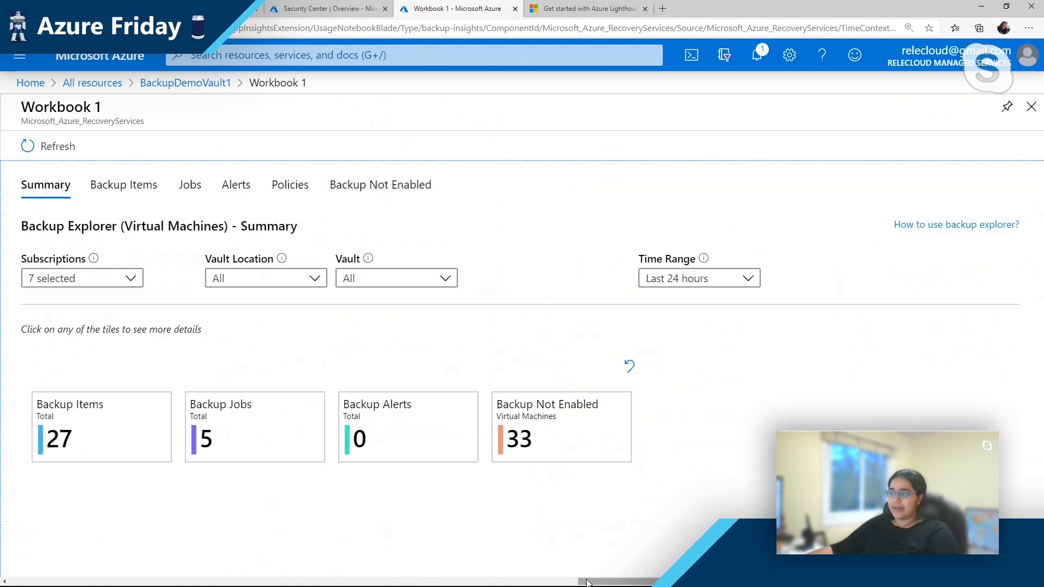
drag(587, 583, 1, 578)
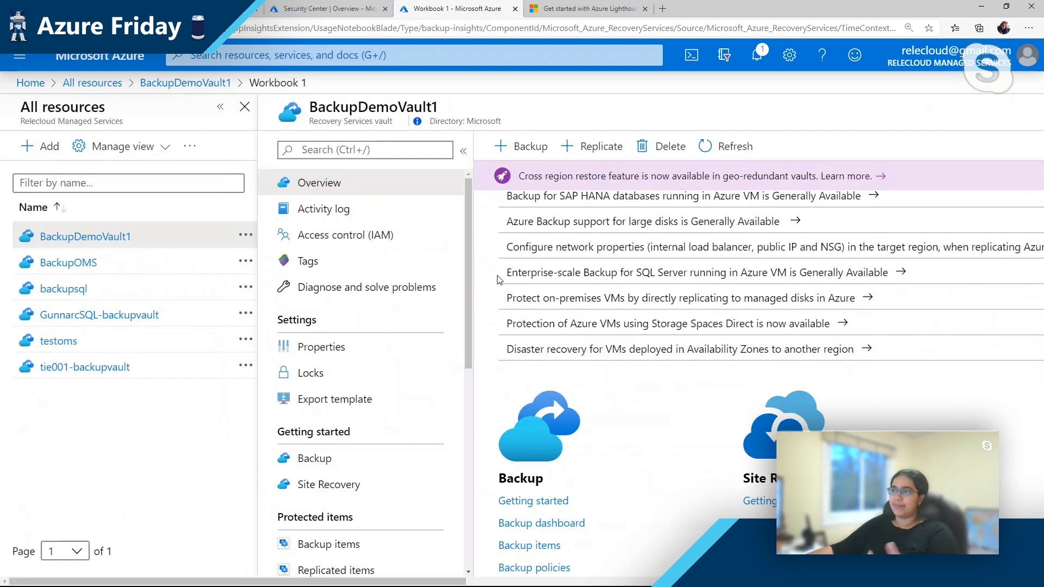
scroll(578, 291, up, 3)
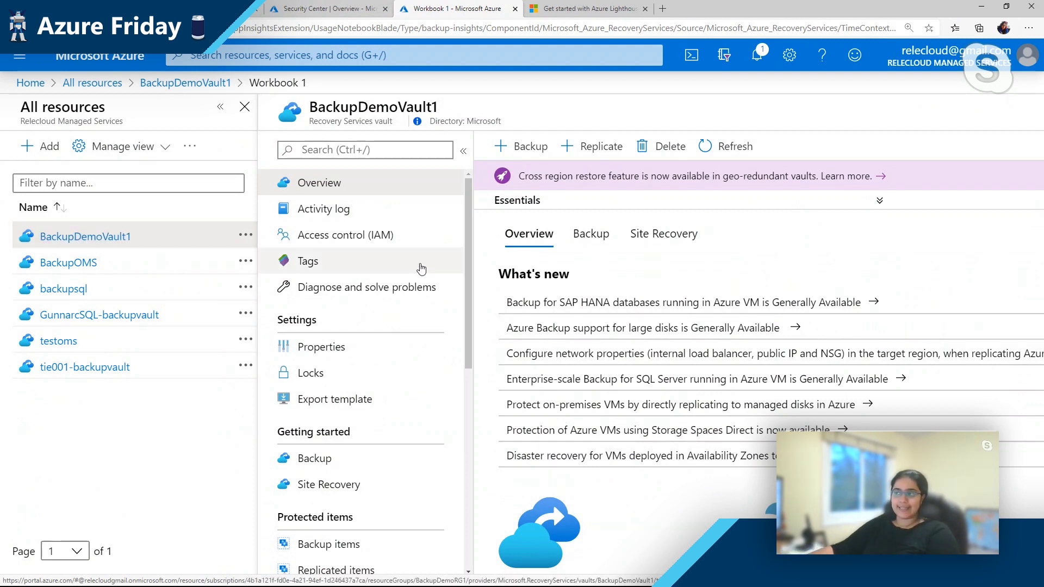
scroll(595, 368, down, 3)
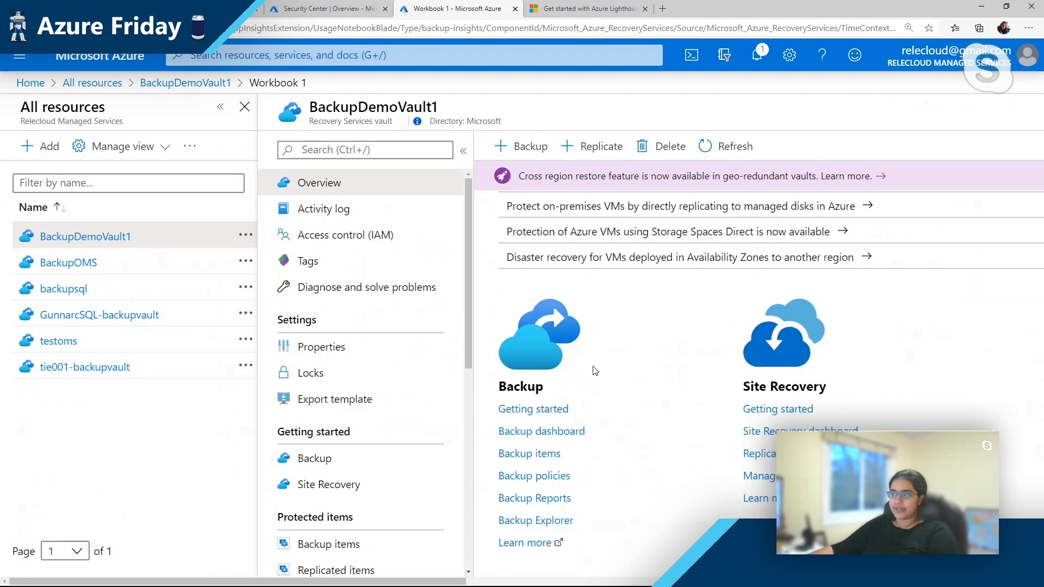
click(535, 521)
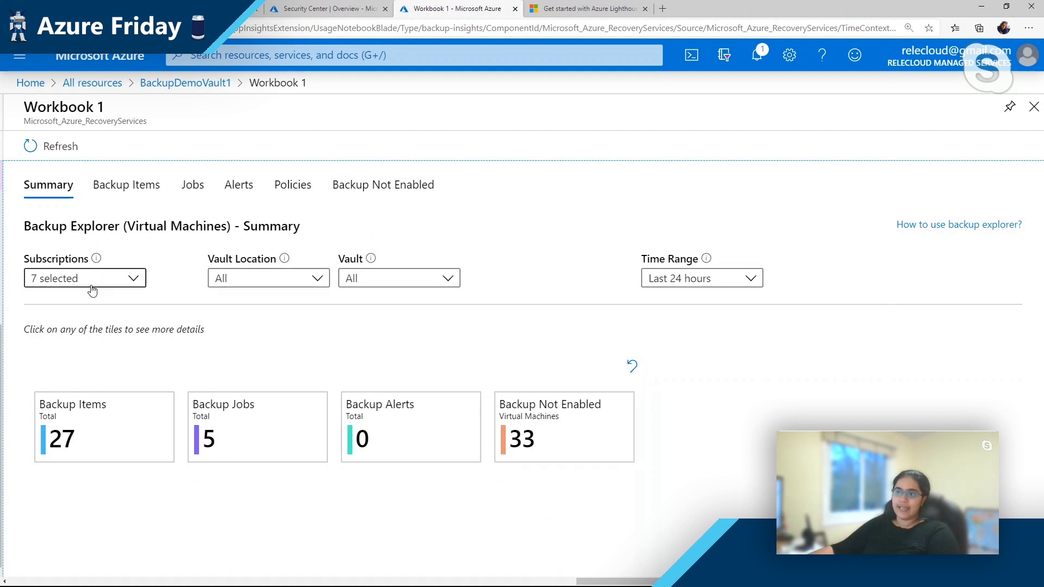
Step: Check the subscriptions covered by Backup Explorer and the delegated directories and subscriptions in the portal's default subscription filter
click(112, 280)
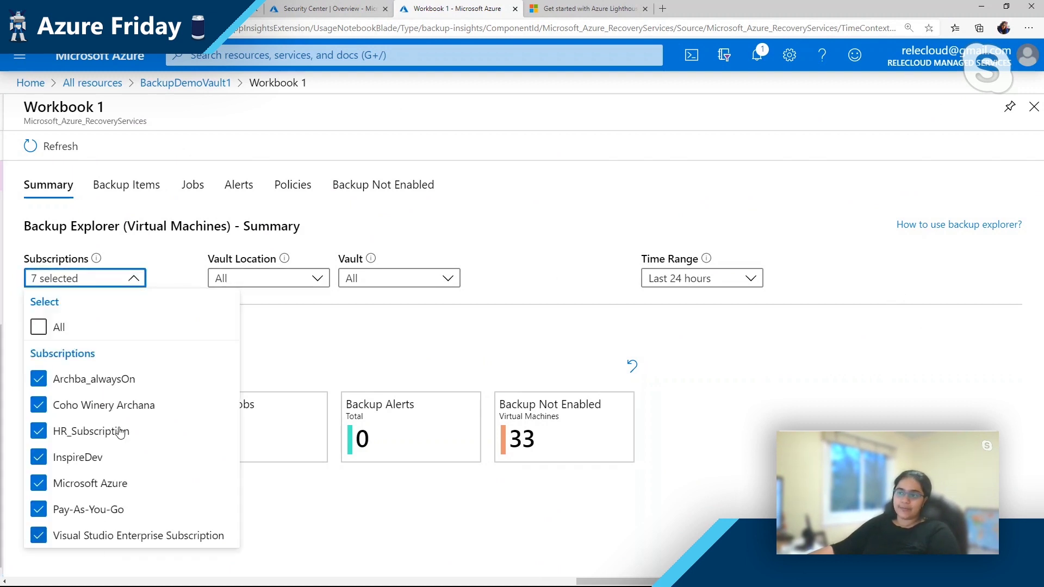
click(732, 64)
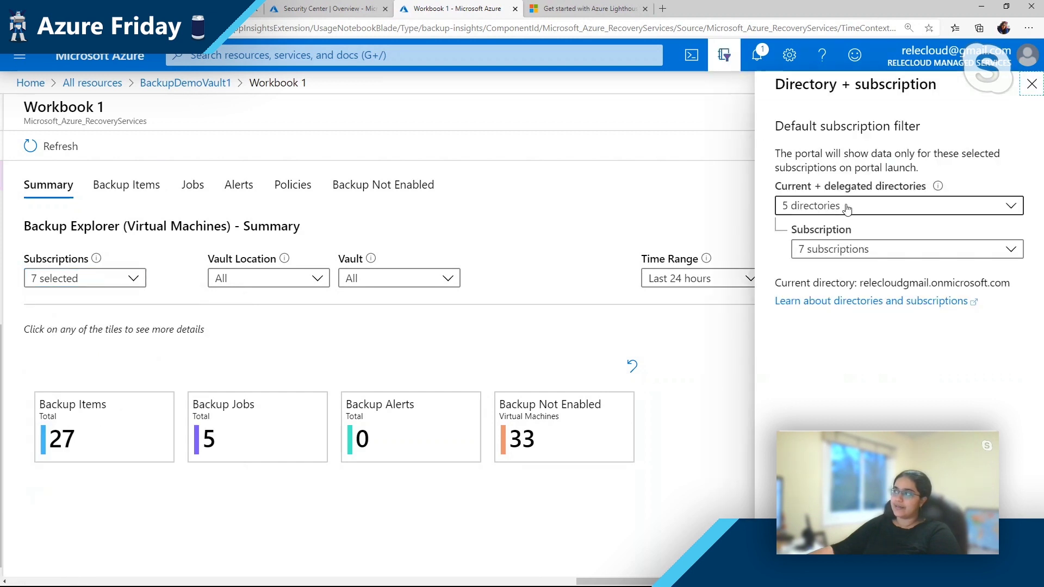
click(847, 207)
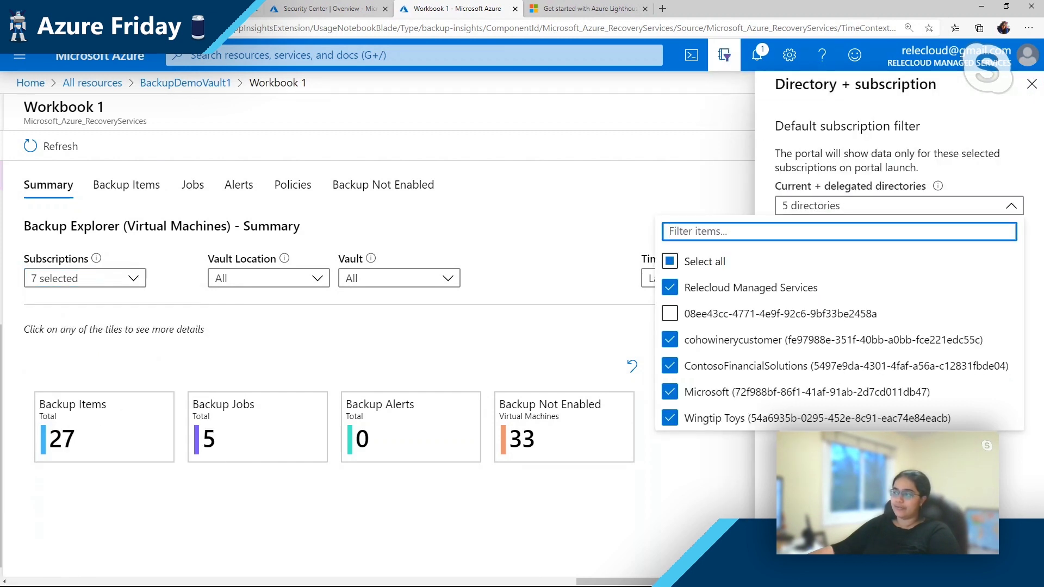
click(842, 333)
click(802, 249)
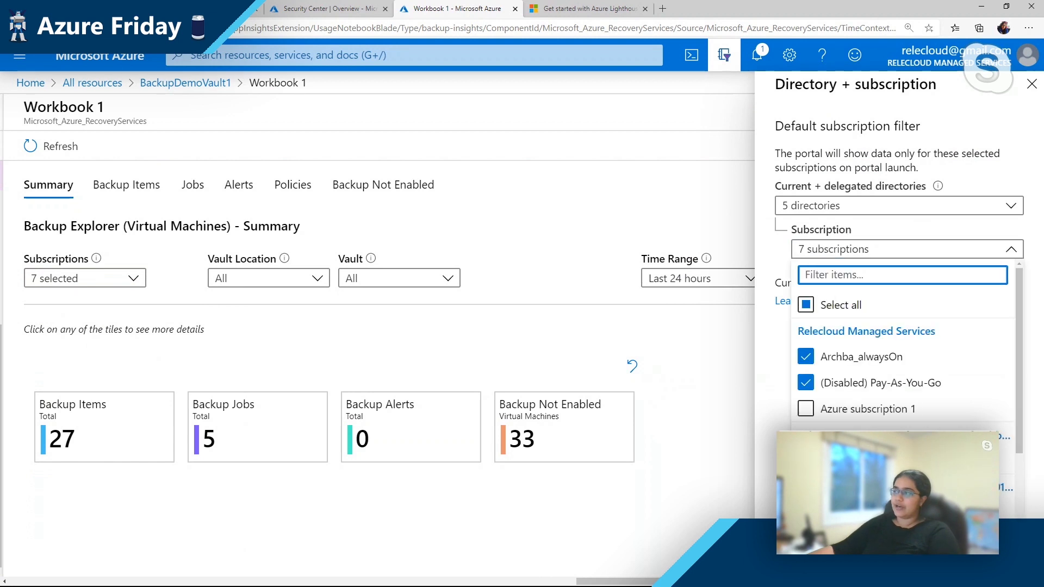
scroll(903, 370, down, 3)
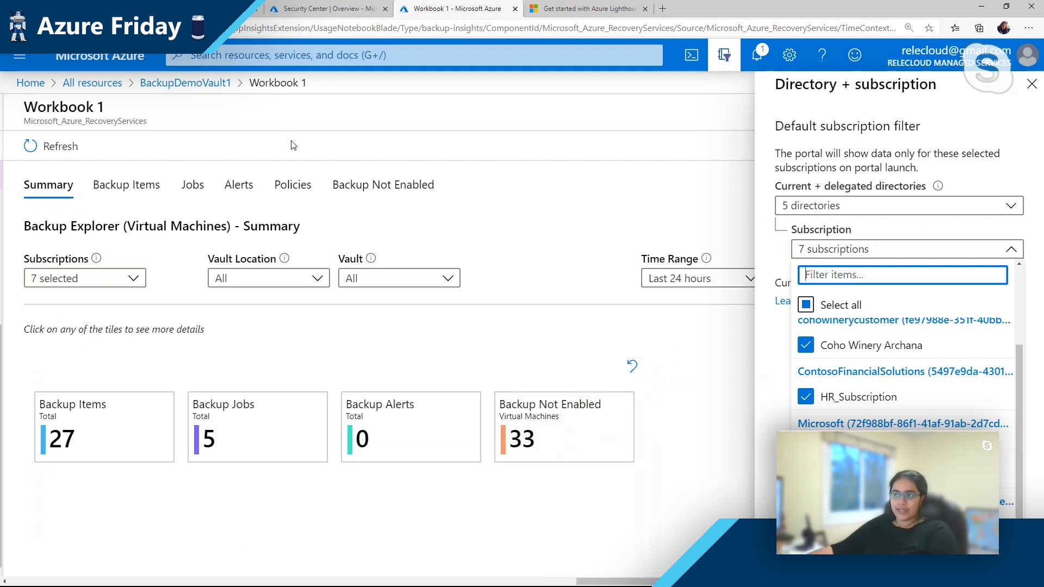
Step: Review the jobs, alerts and backup items in Backup Explorer and close the directory and subscription filter
click(182, 187)
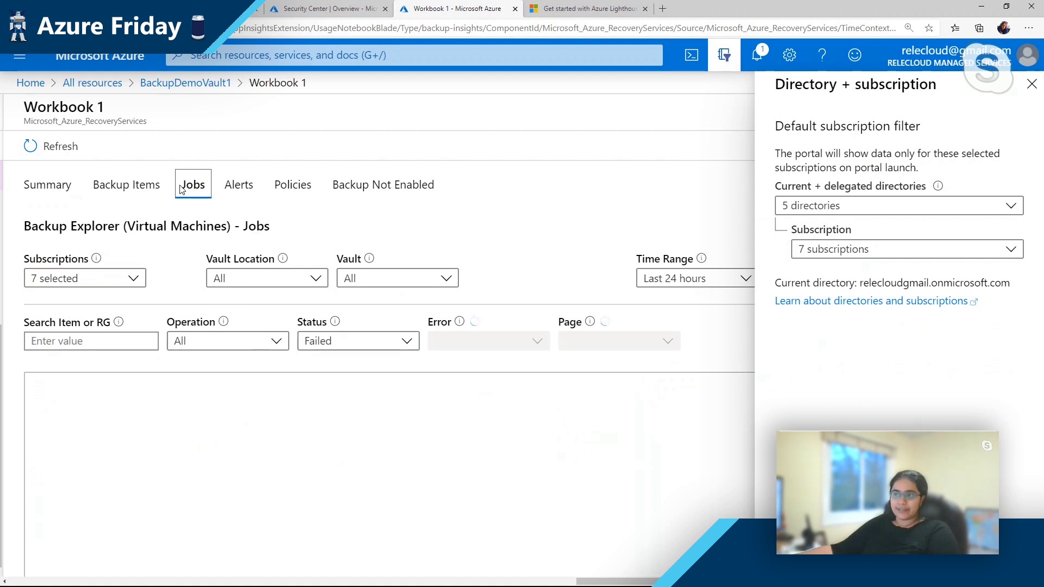
click(233, 194)
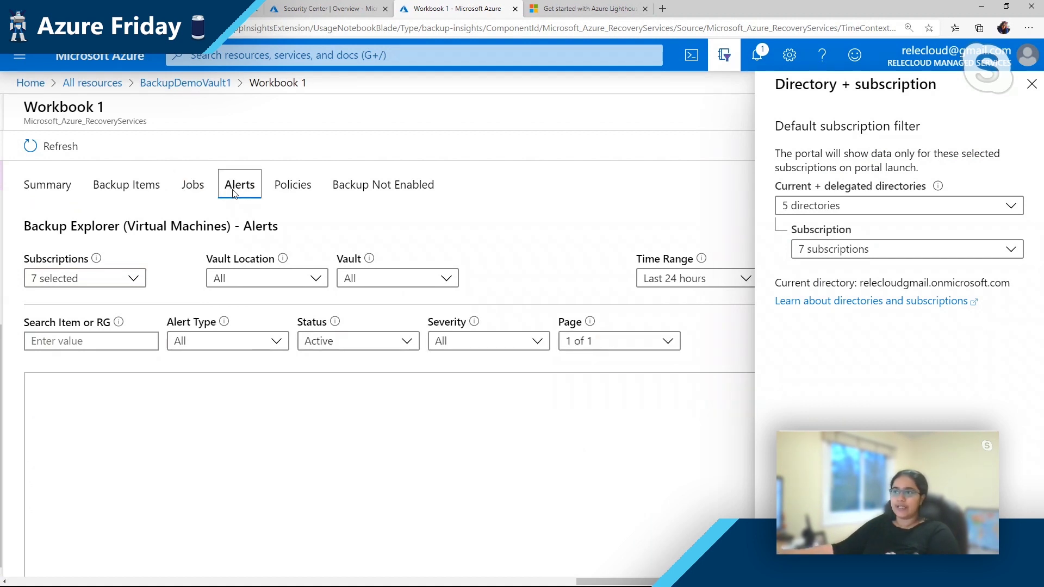
click(109, 186)
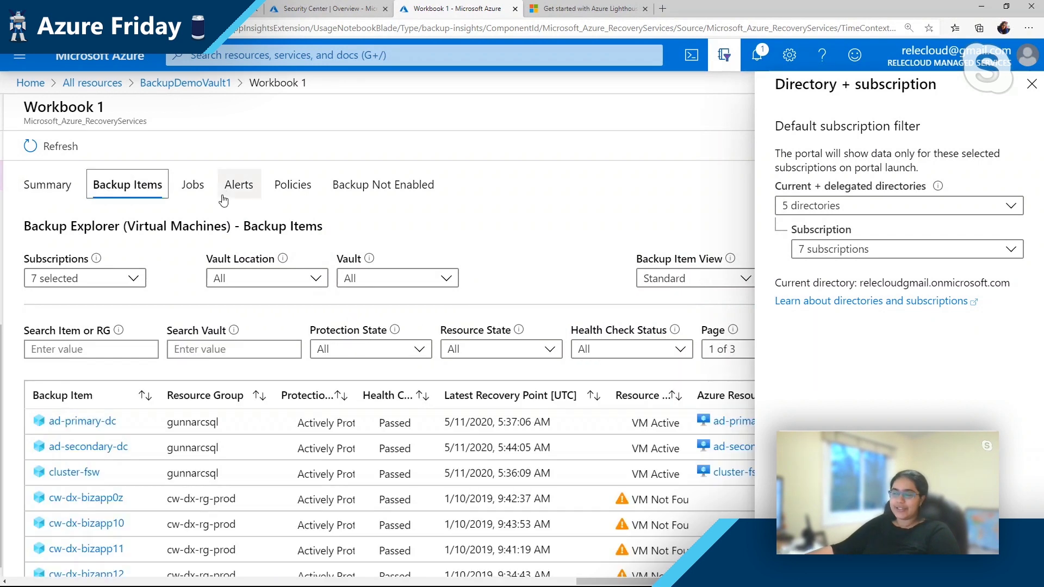
scroll(405, 411, down, 3)
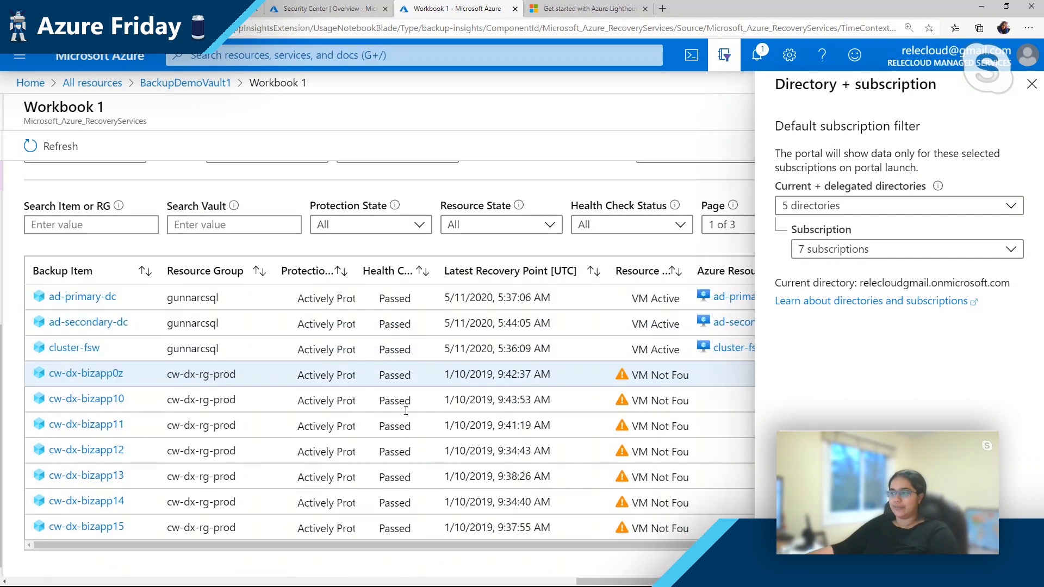
click(1031, 84)
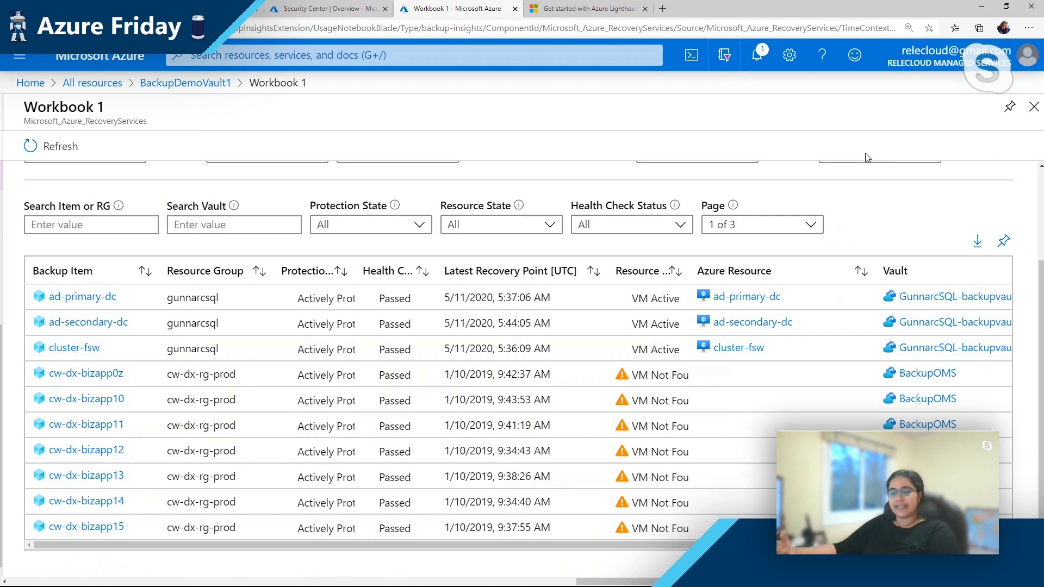